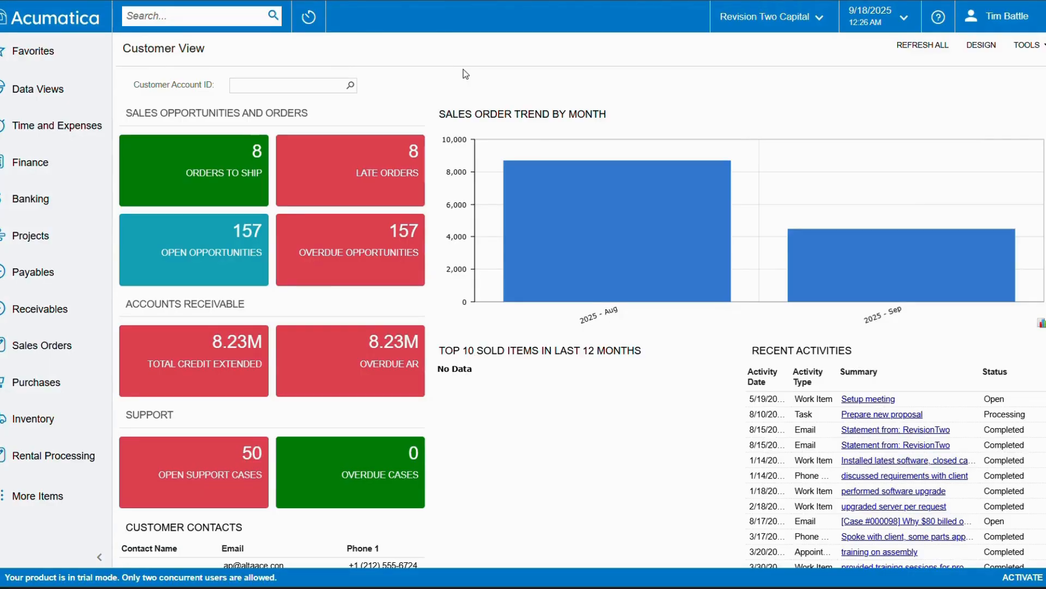
# - Open the rental stock item RNTDEMOSERIAL and examine its rental fixed asset settings
pyautogui.click(54, 419)
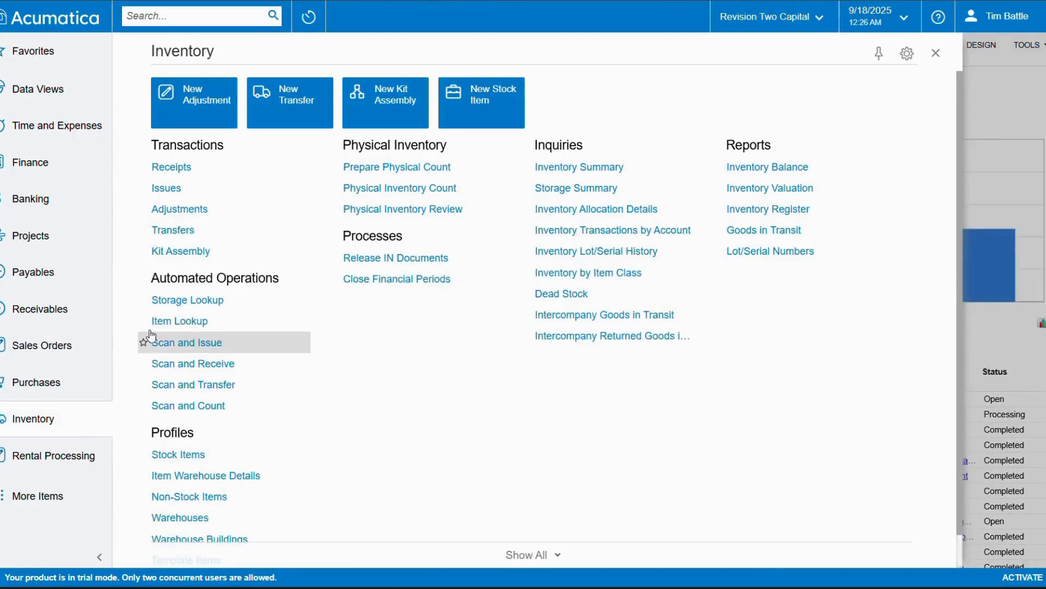
pyautogui.click(76, 452)
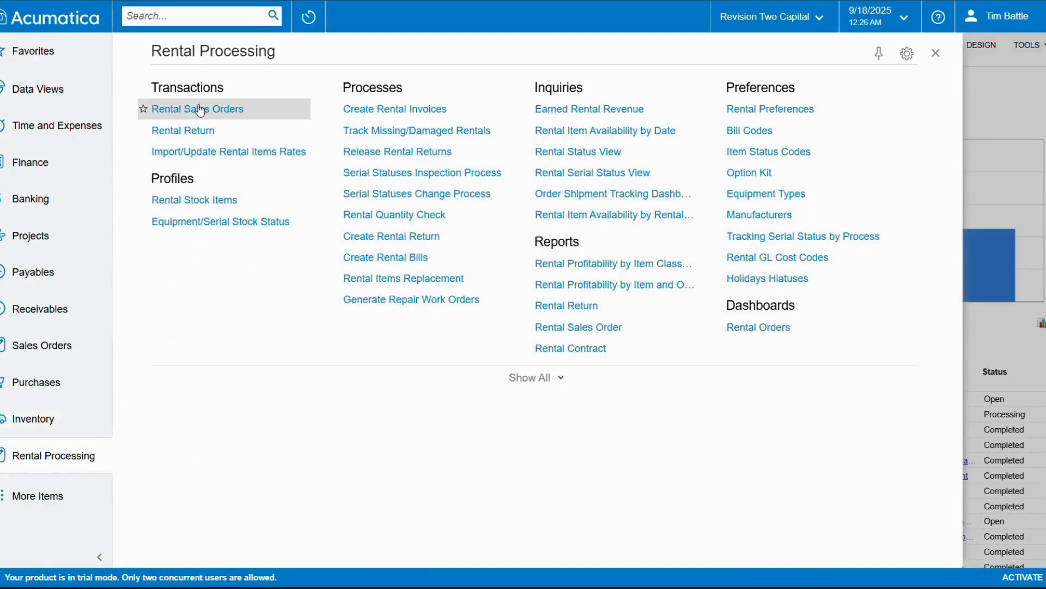
pyautogui.click(208, 199)
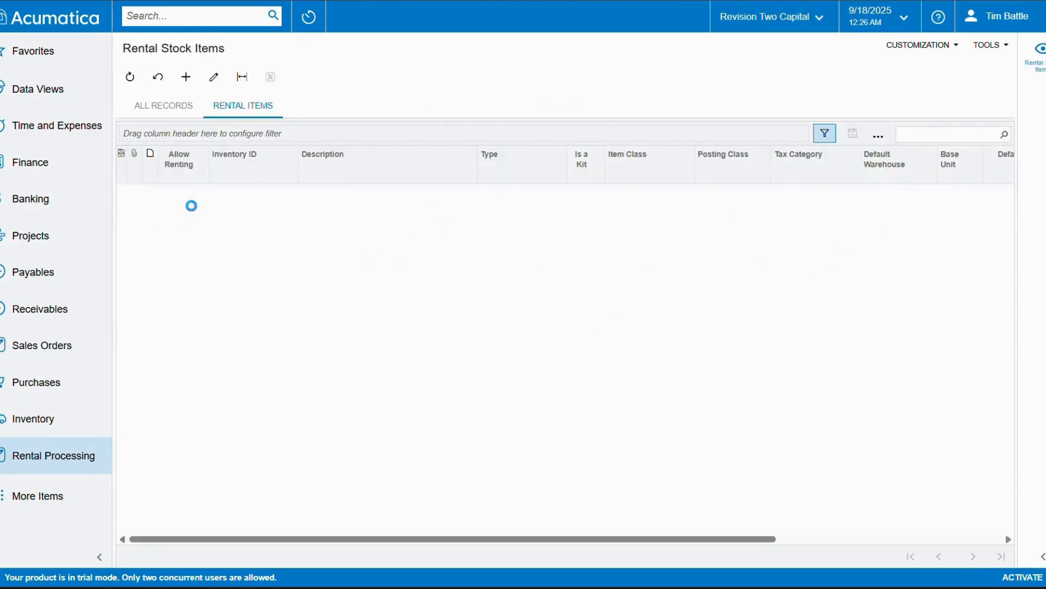
pyautogui.click(261, 194)
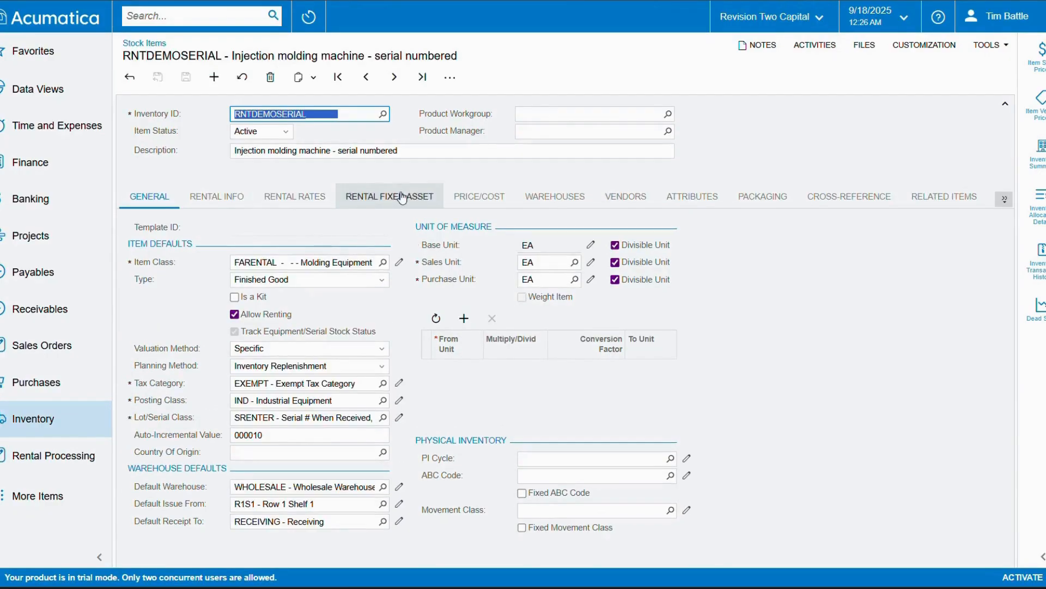
pyautogui.click(395, 200)
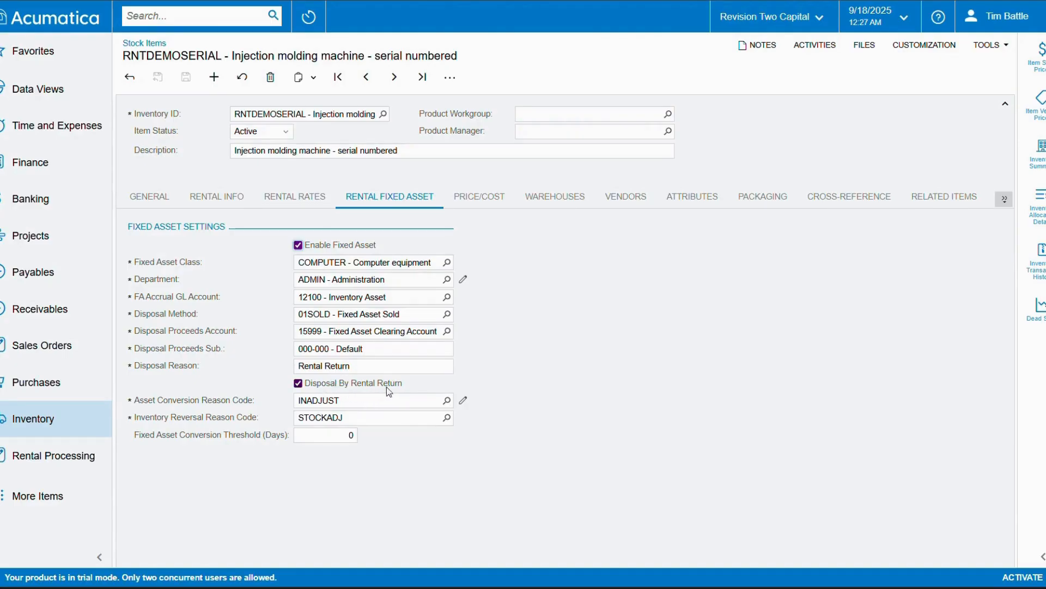
# - Examine the FARENTAL item class assigned to the injection molding machine in its general settings
pyautogui.click(140, 200)
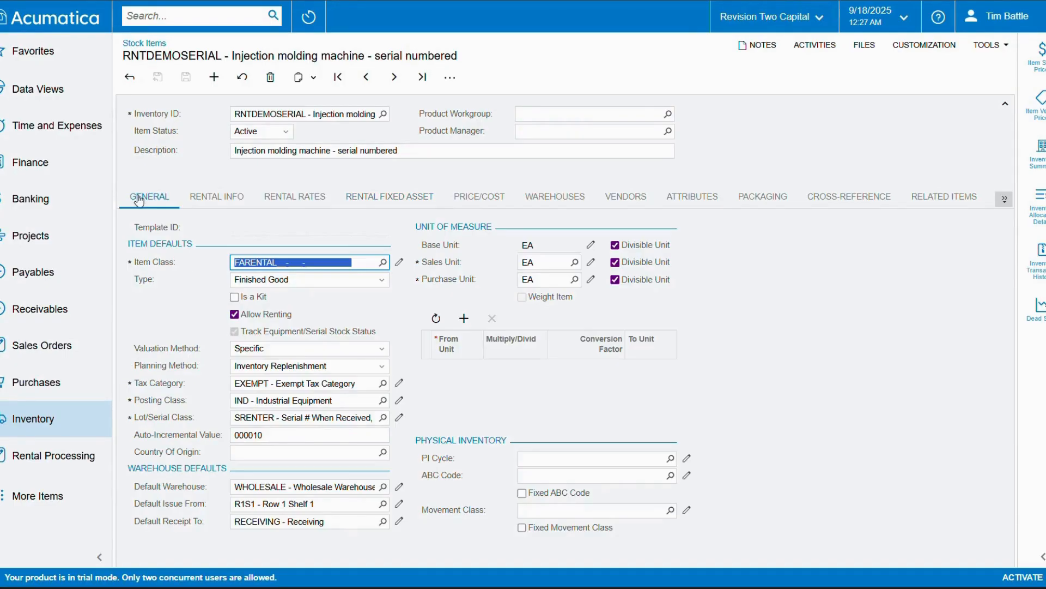
pyautogui.click(399, 264)
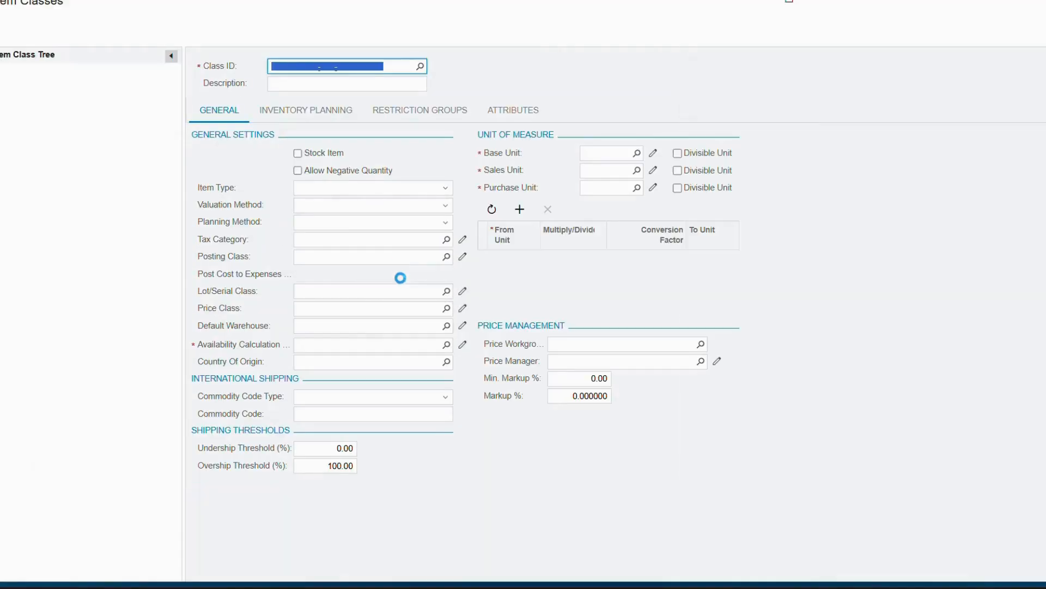
pyautogui.click(718, 110)
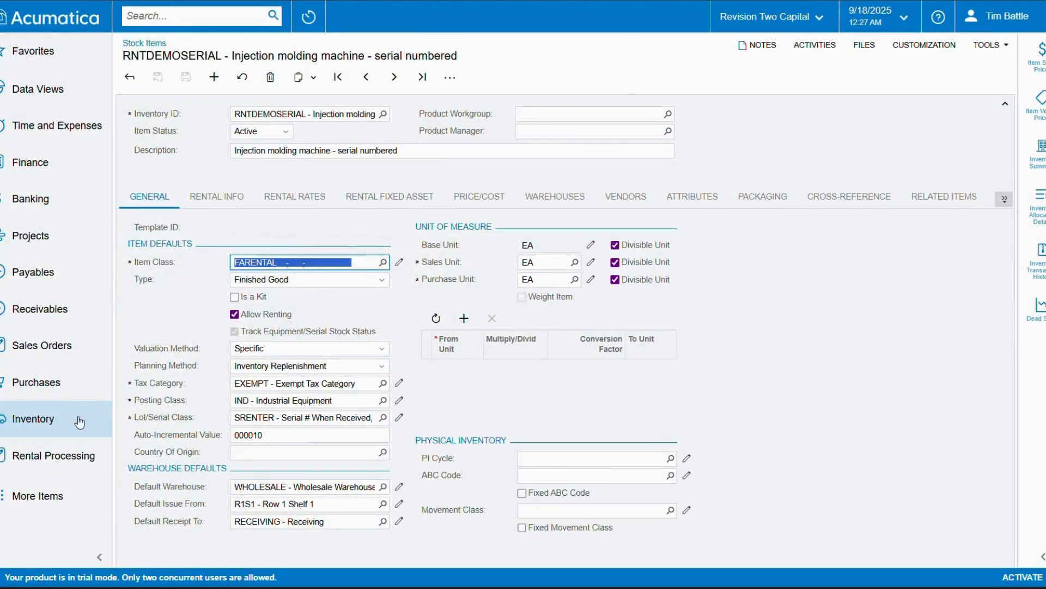
# - Create a new rental sales order of type RO for the customer Alta Ace
pyautogui.click(67, 461)
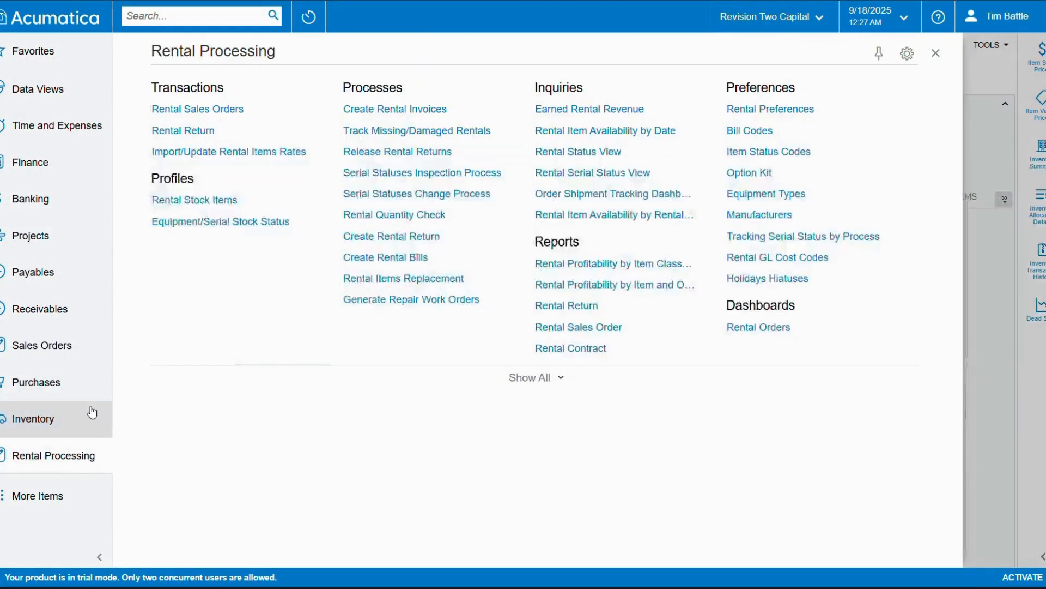
pyautogui.click(220, 109)
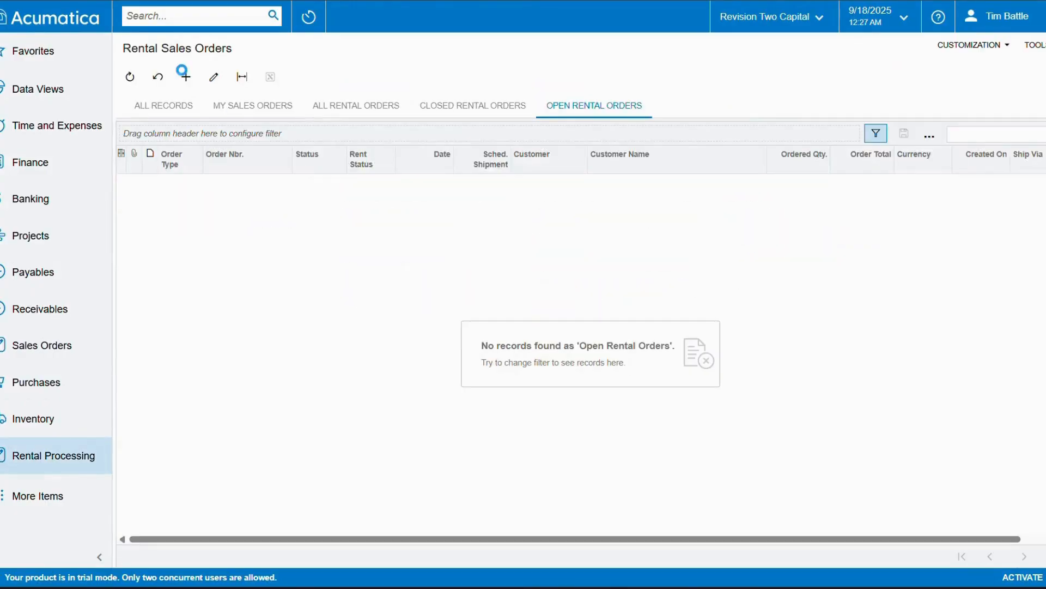
pyautogui.click(183, 72)
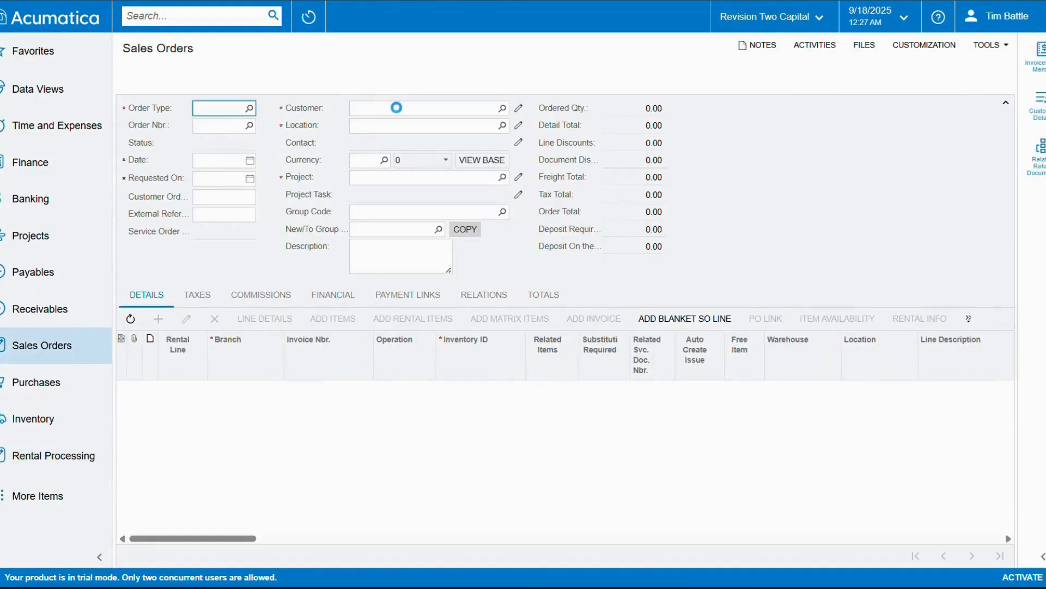
pyautogui.click(397, 108)
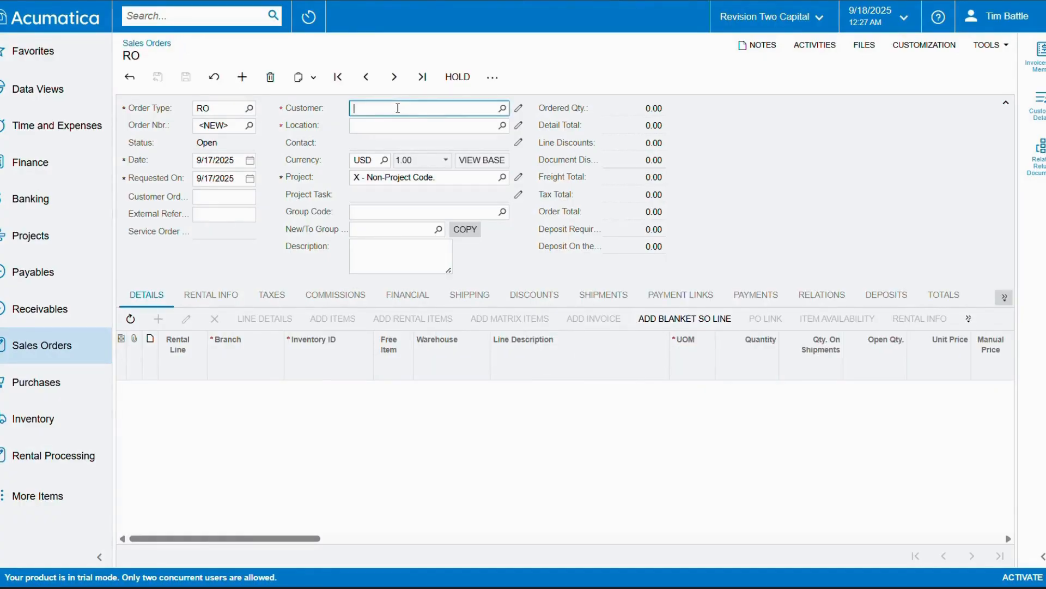
pyautogui.write('aa')
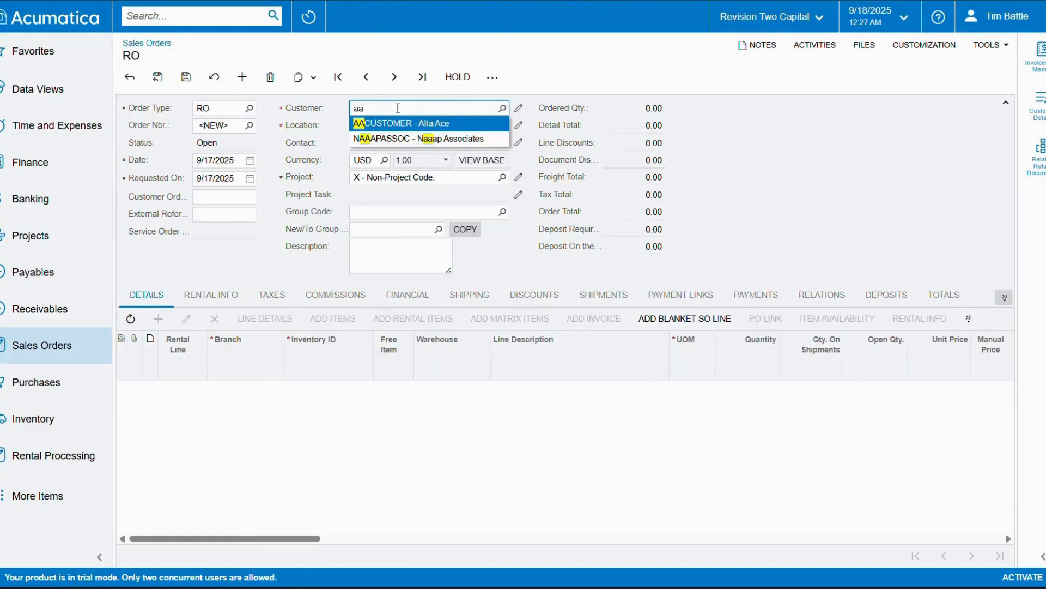
pyautogui.click(397, 122)
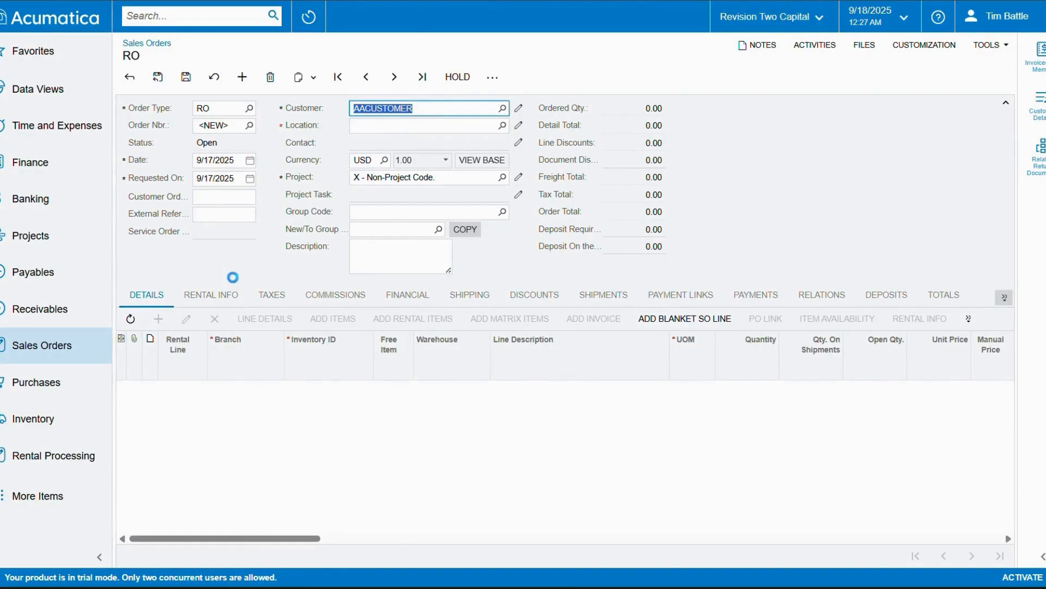
# - Set the order's rental period to 25 days with the ending date calculation, using the DS - Daily Scheduled bill code
pyautogui.click(211, 294)
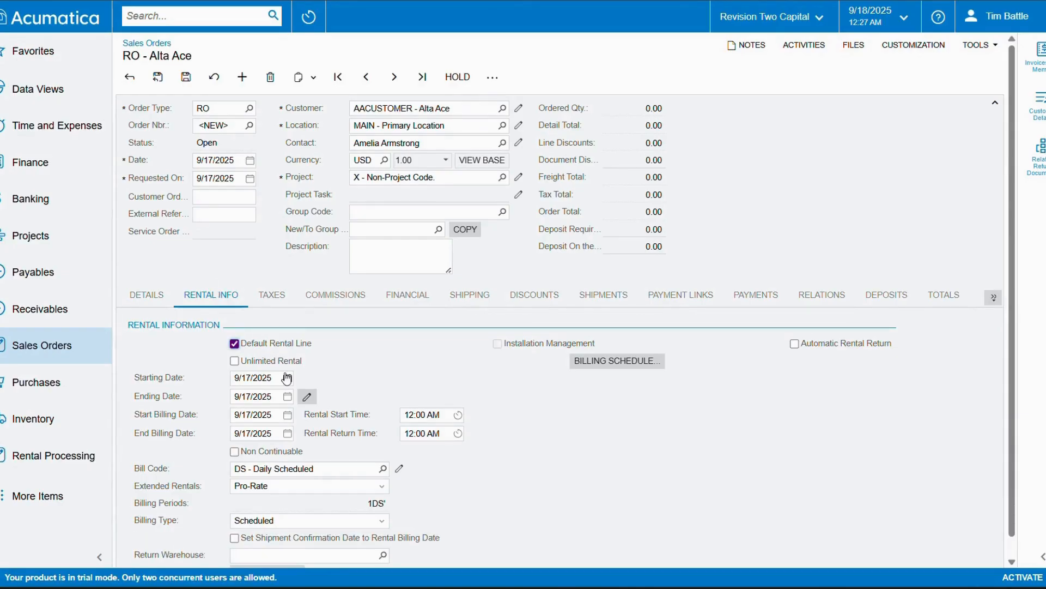
pyautogui.click(307, 397)
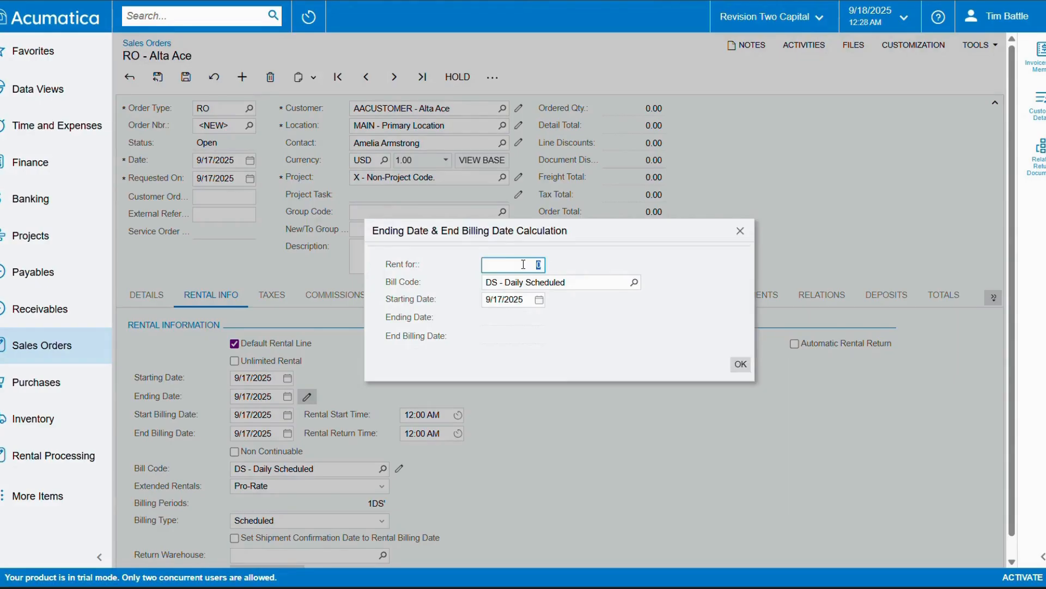
pyautogui.write('25')
pyautogui.click(740, 365)
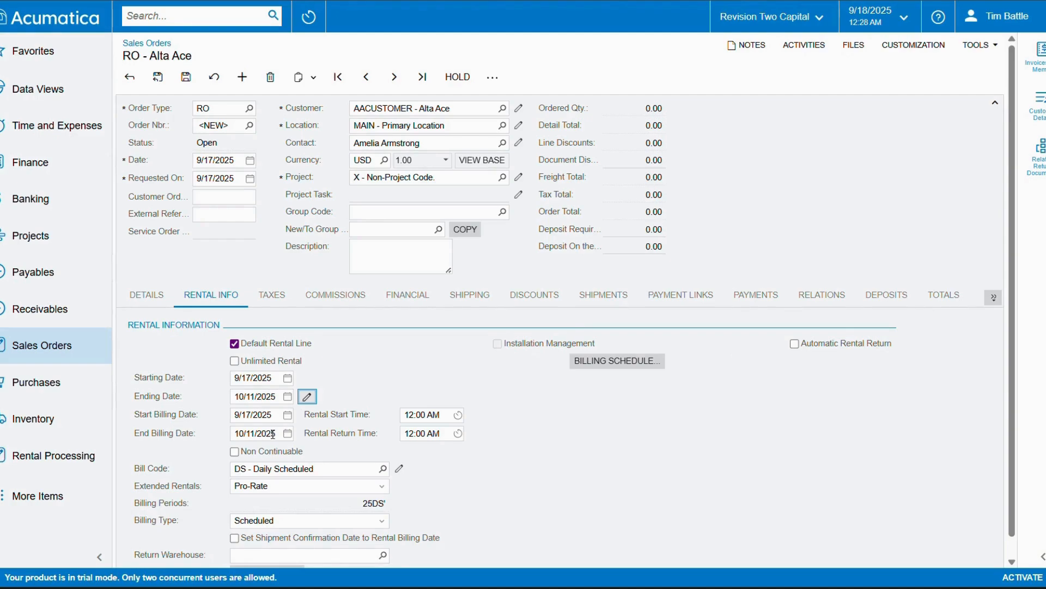
# - Review the rental order's monthly billing schedule and accept it
pyautogui.scroll(-1, 273, 449)
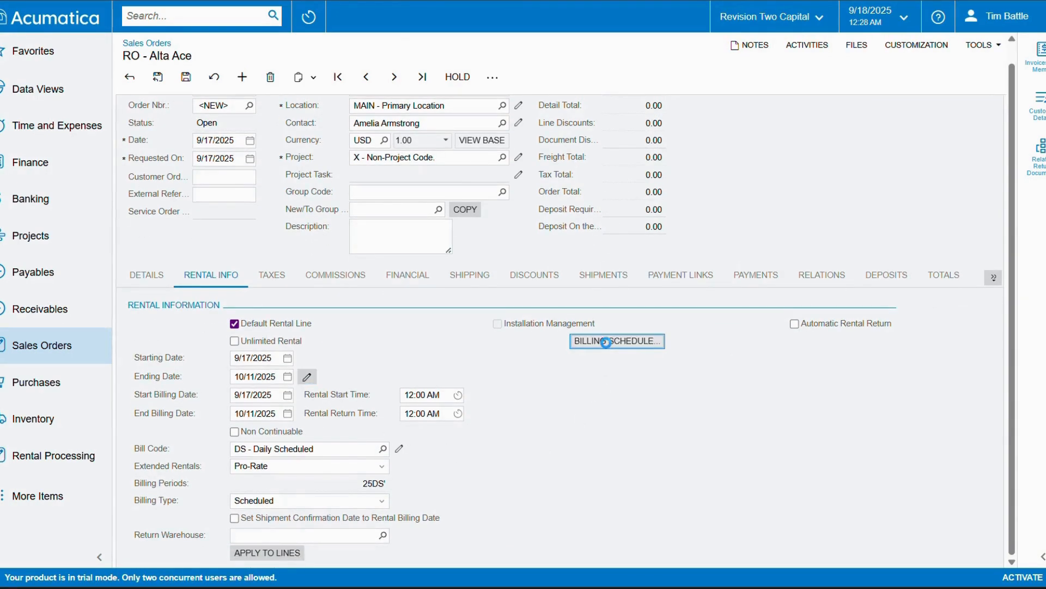
pyautogui.click(603, 341)
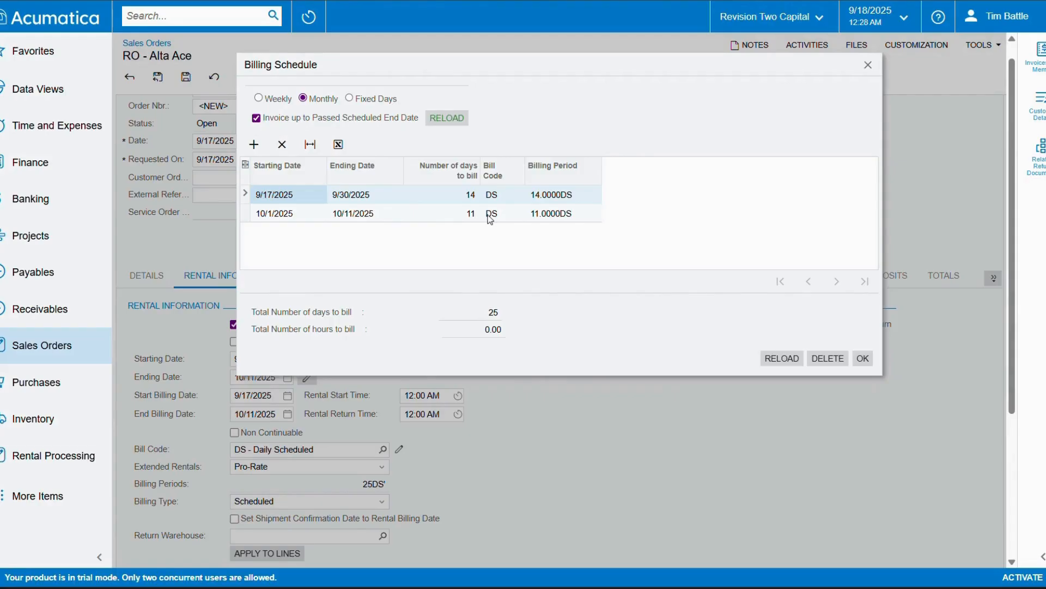
pyautogui.click(863, 359)
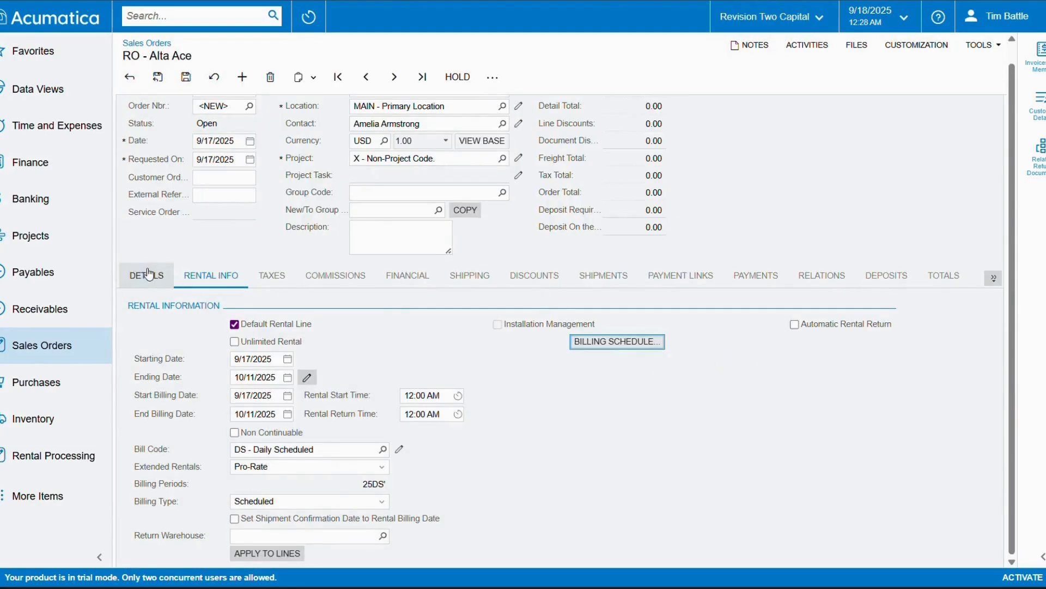
# - Add one RNTDEMOSERIAL injection molding machine to the order details through the rental item lookup
pyautogui.click(147, 270)
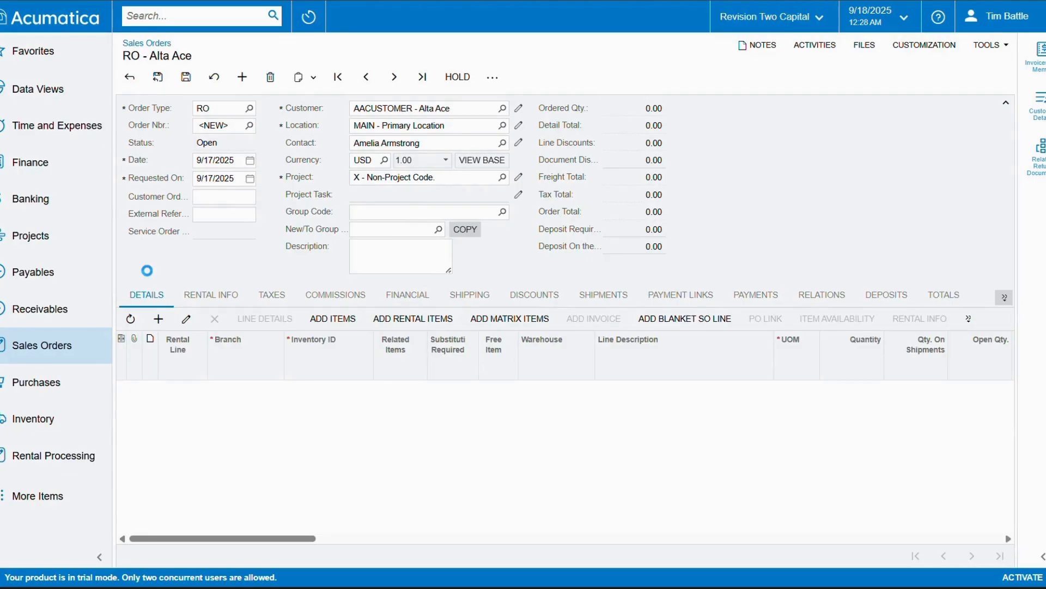
pyautogui.click(158, 318)
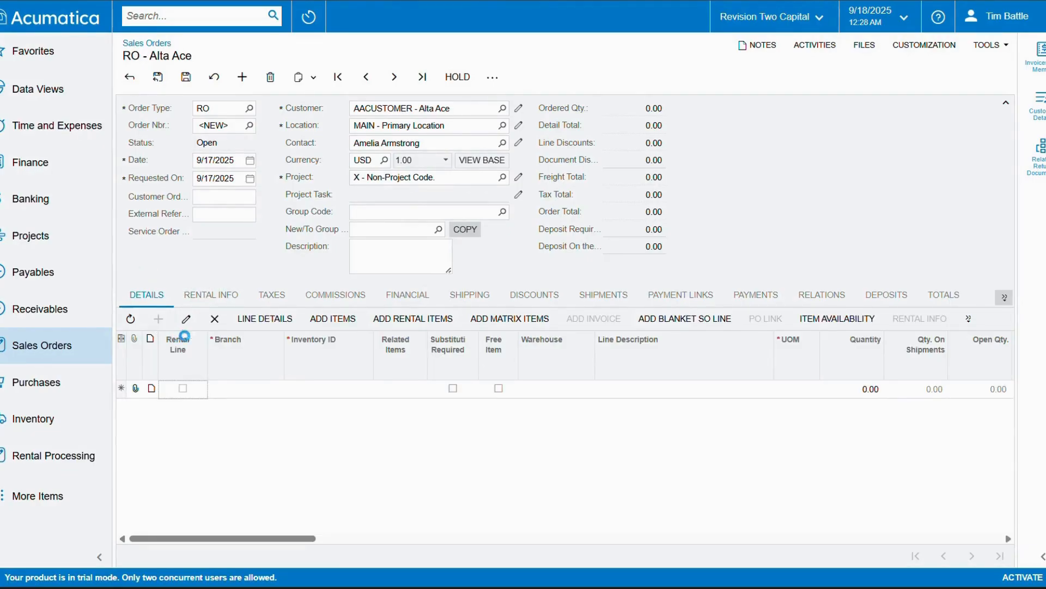
pyautogui.click(403, 318)
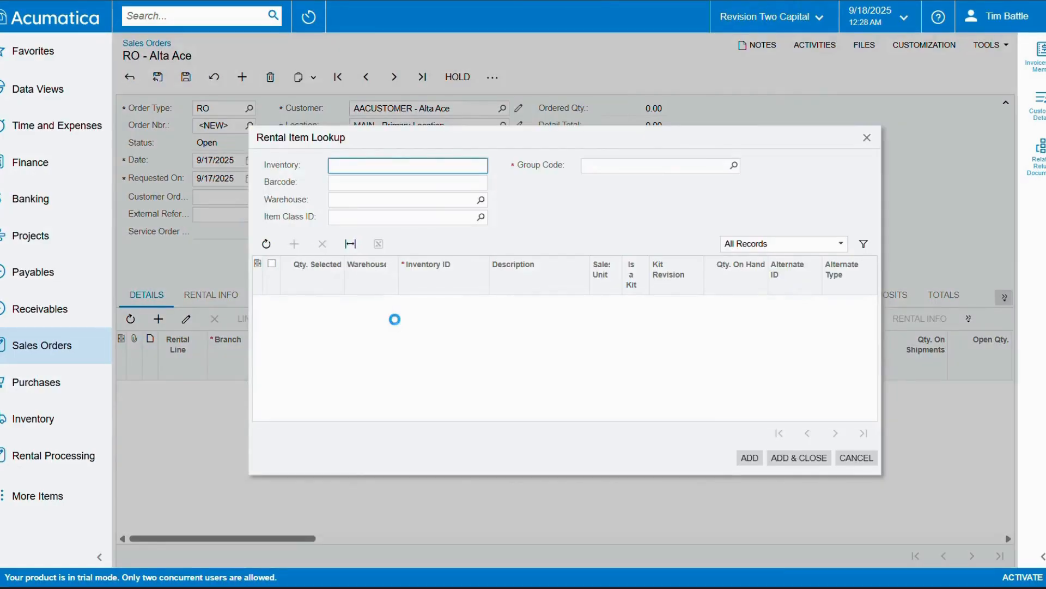
pyautogui.click(272, 303)
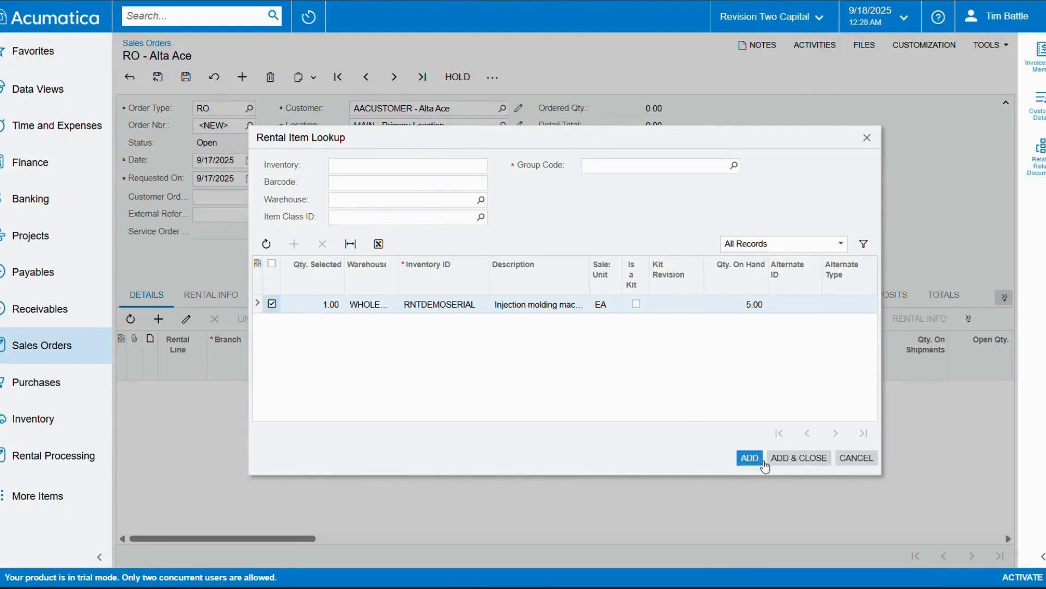
pyautogui.click(780, 457)
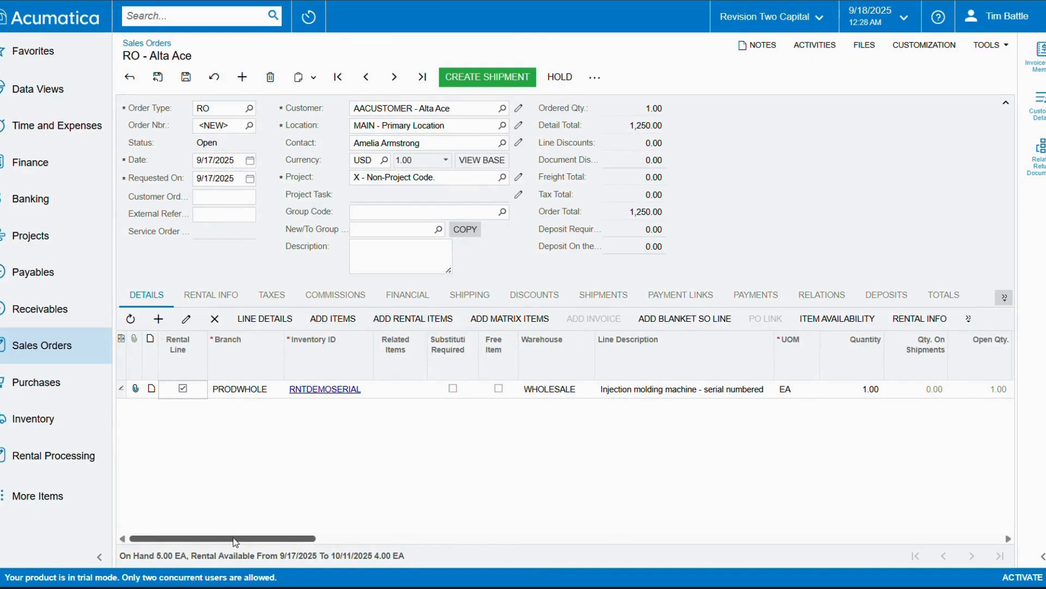
# - Check the line's pricing, save the rental order, and create its shipment dated 9/17/2025 from the WHOLESALE warehouse
pyautogui.moveTo(236, 541); pyautogui.dragTo(338, 548)
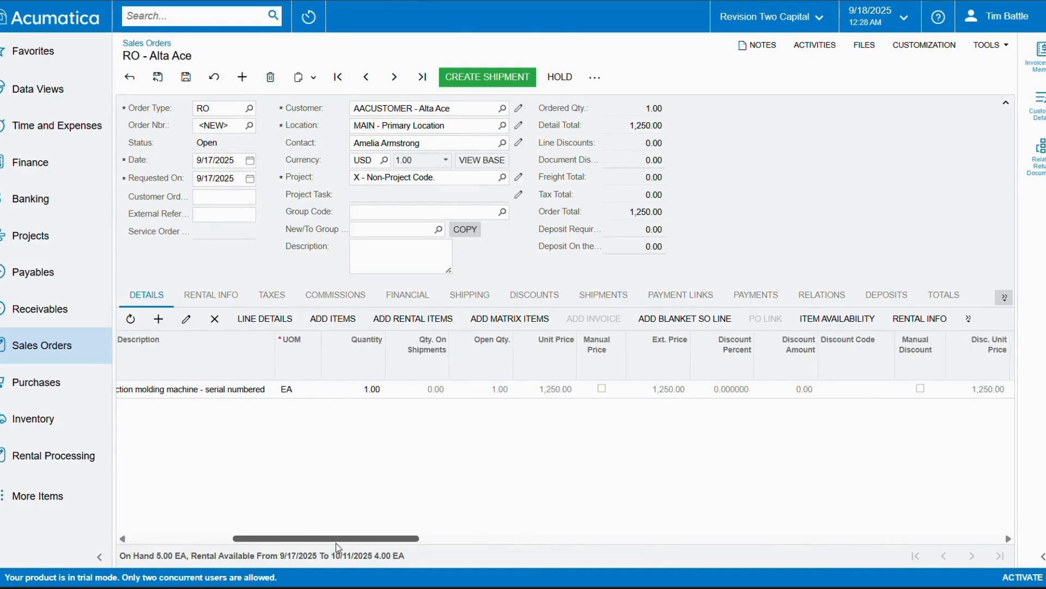
pyautogui.moveTo(369, 540); pyautogui.dragTo(163, 542)
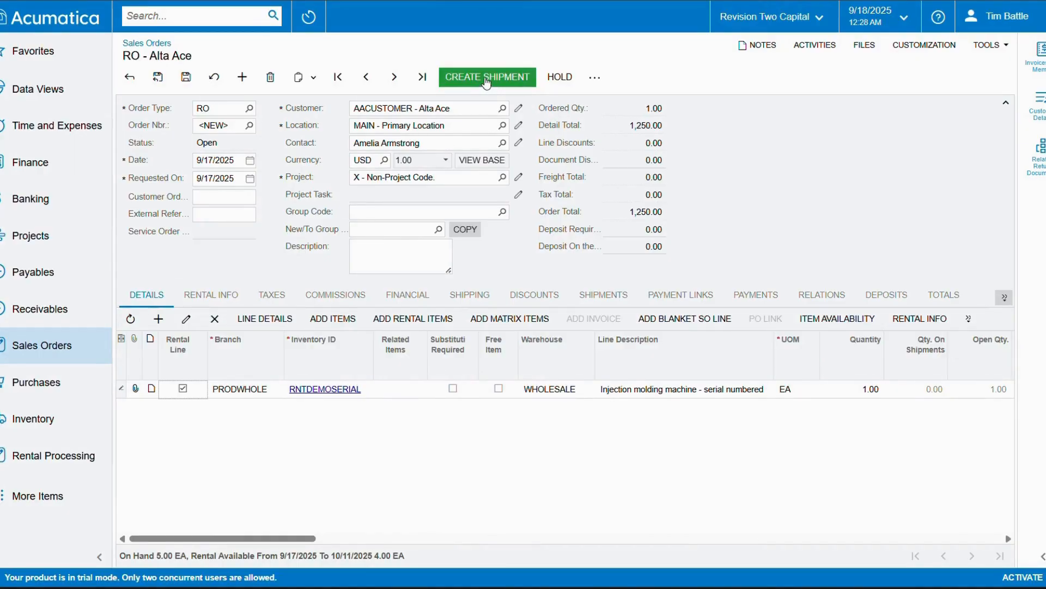
pyautogui.click(186, 77)
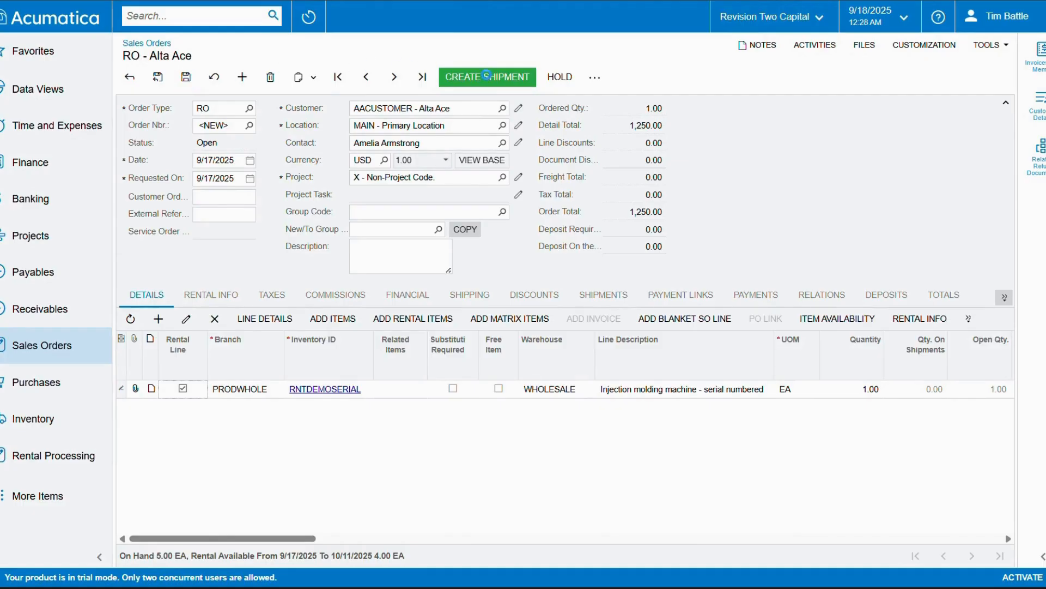
pyautogui.click(487, 78)
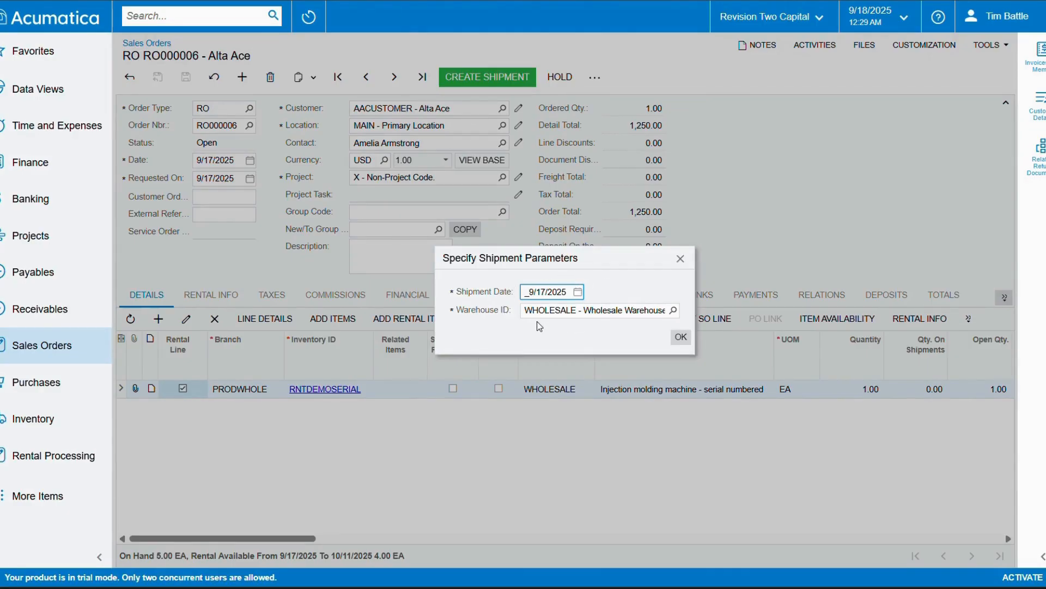
pyautogui.click(683, 336)
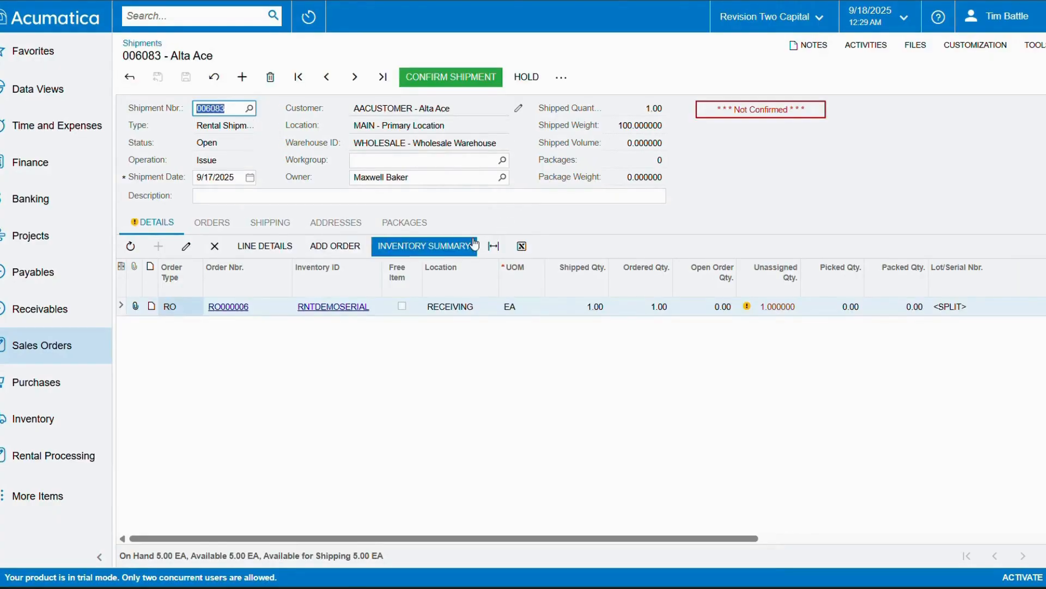
# - Assign serial number S08062025-1 to the shipment's RNTDEMOSERIAL line and confirm the shipment
pyautogui.click(269, 249)
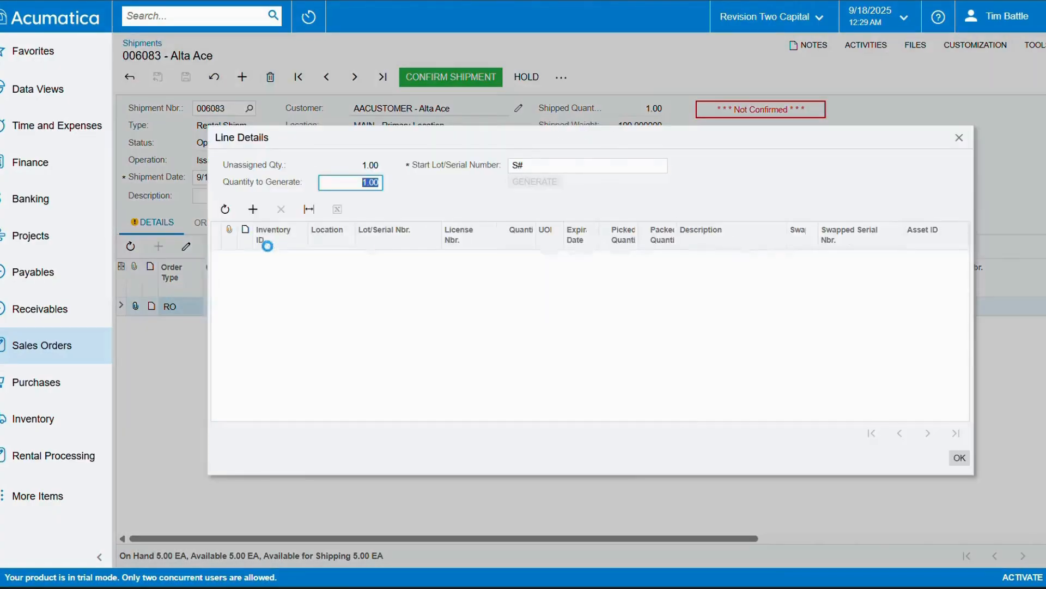
pyautogui.click(253, 209)
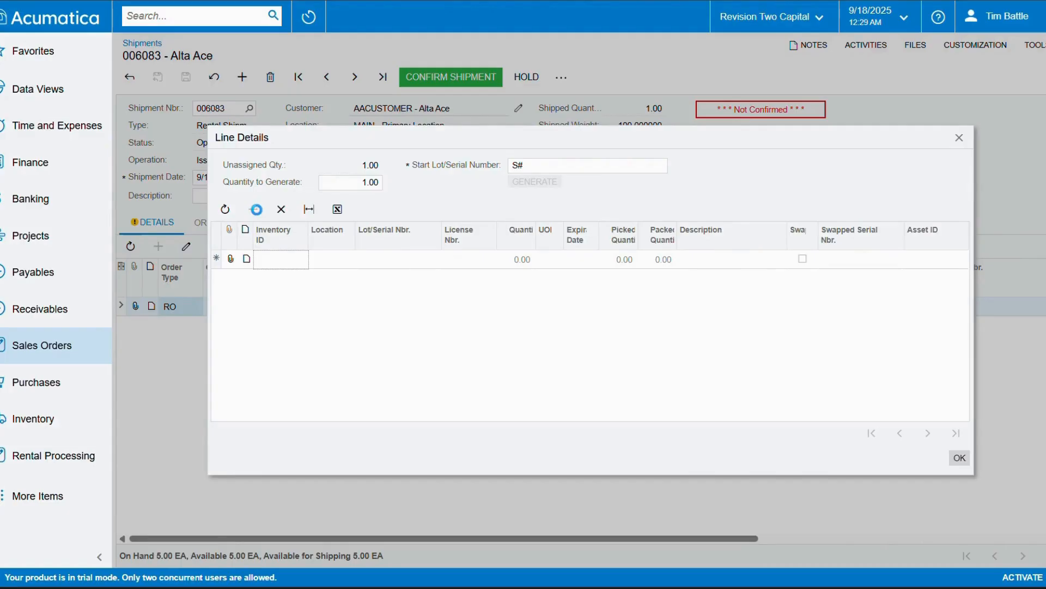
pyautogui.click(393, 260)
pyautogui.click(446, 259)
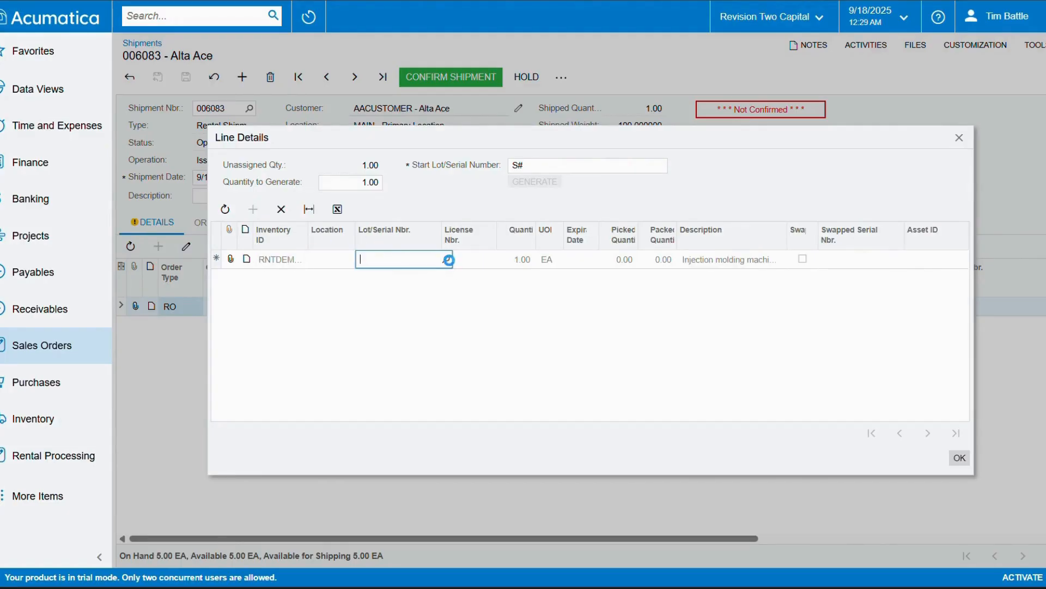
pyautogui.doubleClick(437, 359)
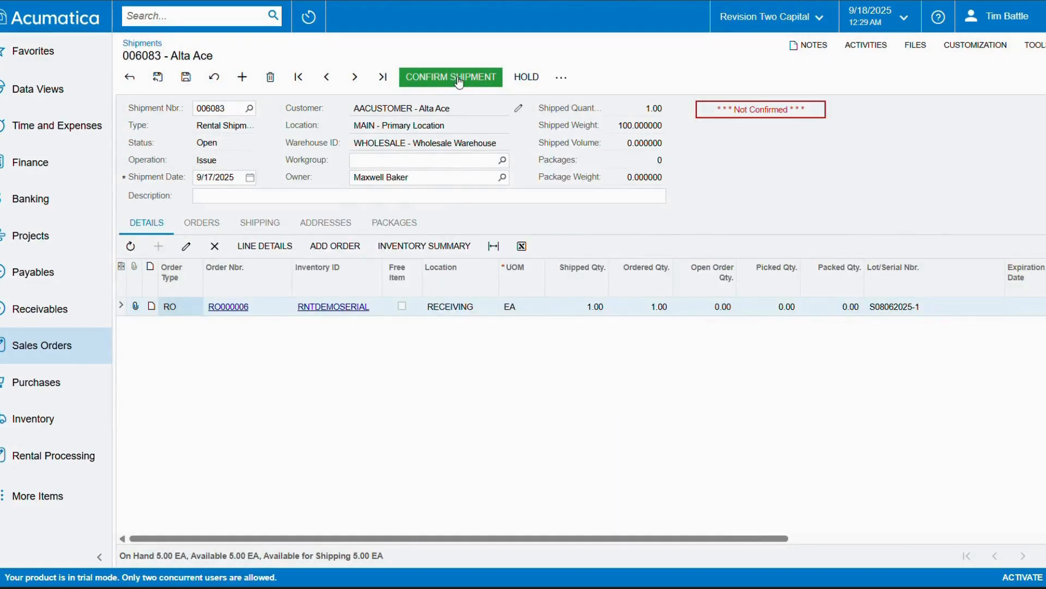
pyautogui.click(458, 76)
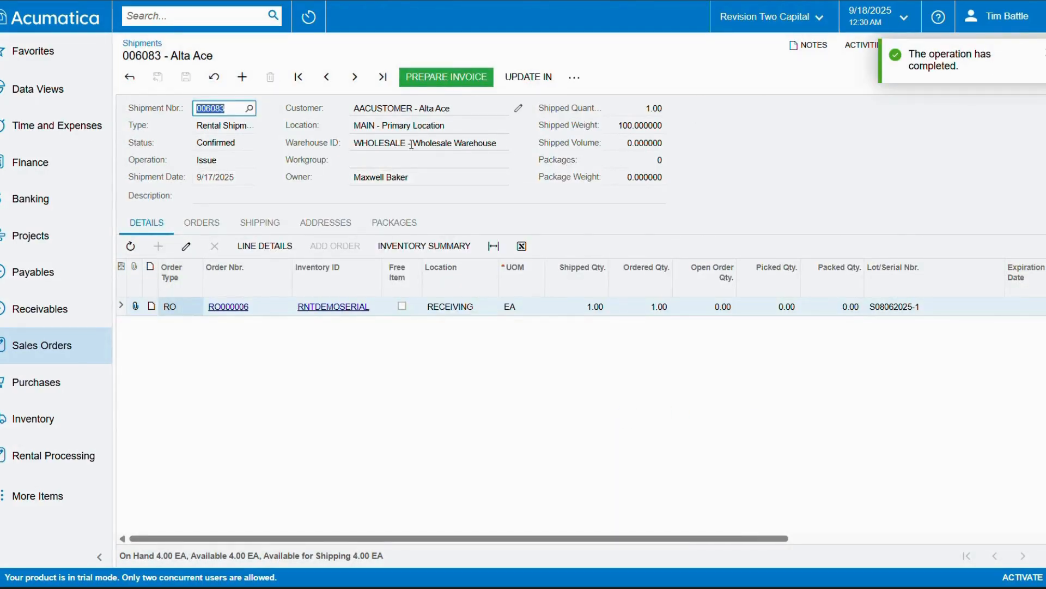
# - Inspect the fixed asset linked to the confirmed shipment's RNTDEMOSERIAL line, including its purchase details and book balances
pyautogui.click(263, 245)
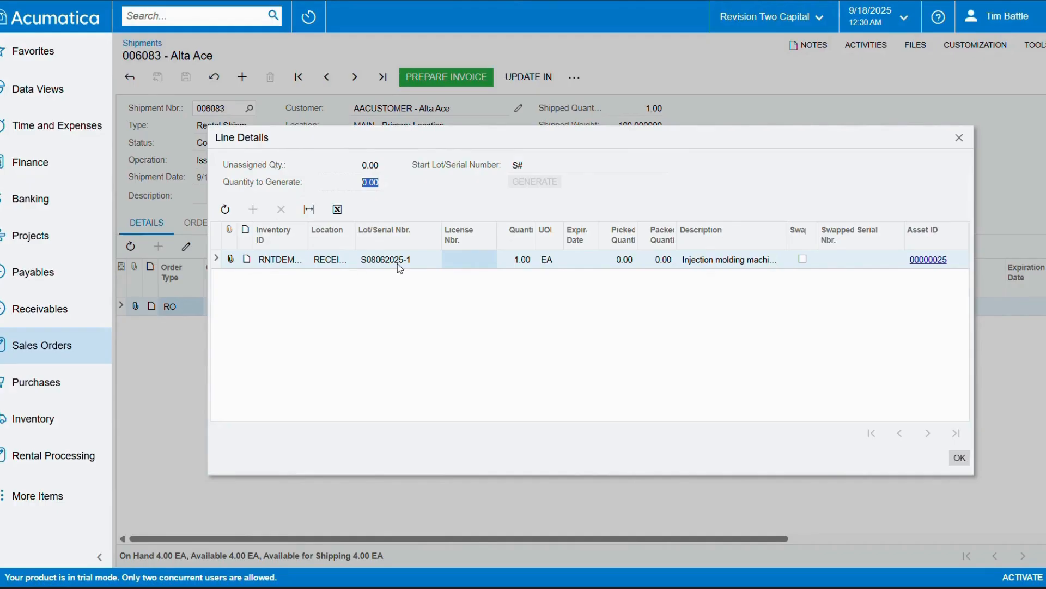
pyautogui.click(424, 266)
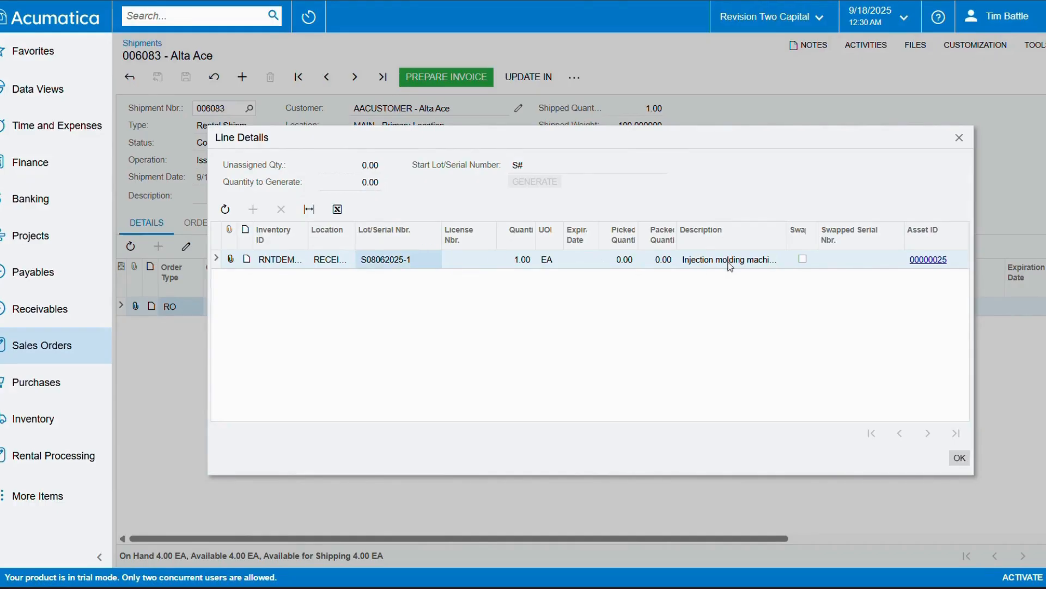
pyautogui.click(927, 260)
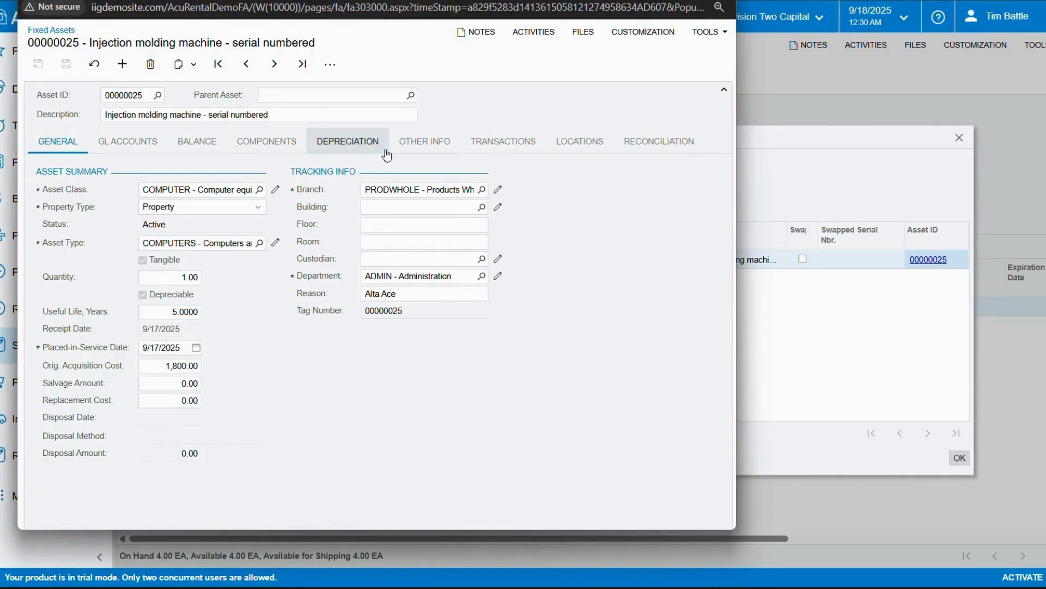
pyautogui.click(414, 151)
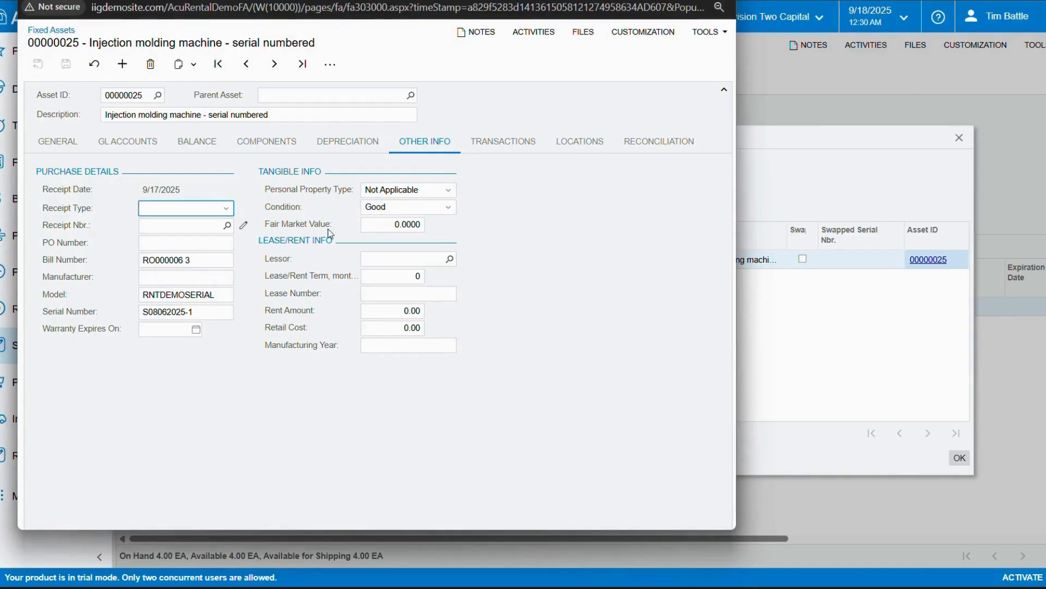
pyautogui.click(203, 146)
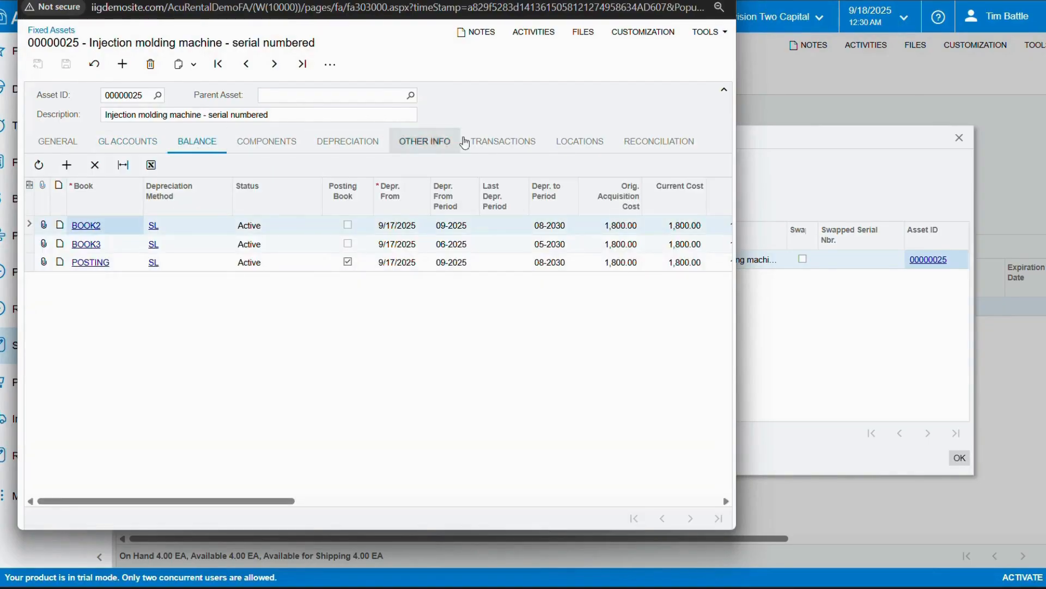
pyautogui.click(724, 0)
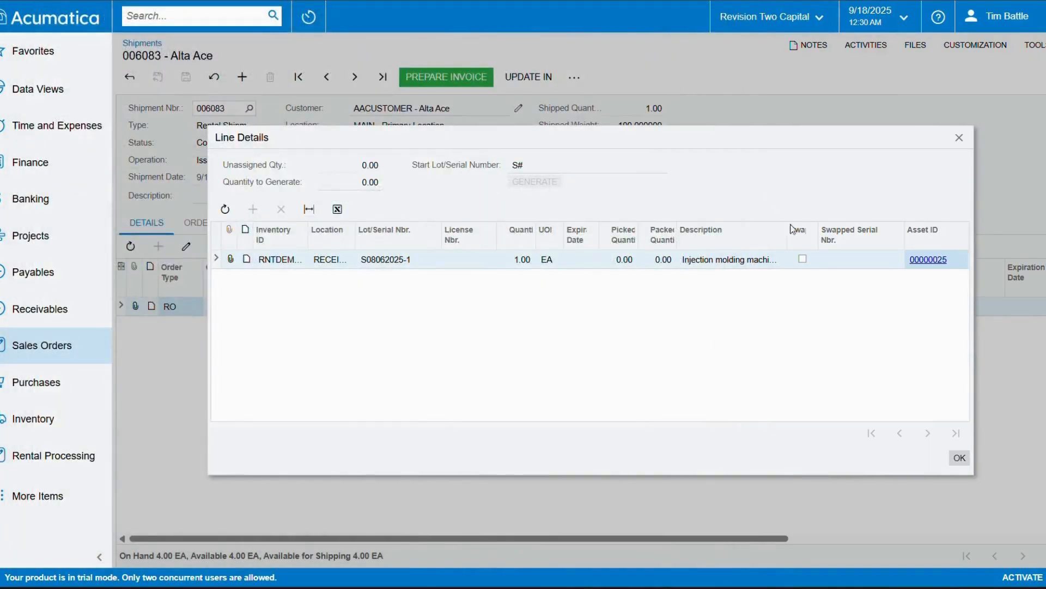
pyautogui.click(959, 457)
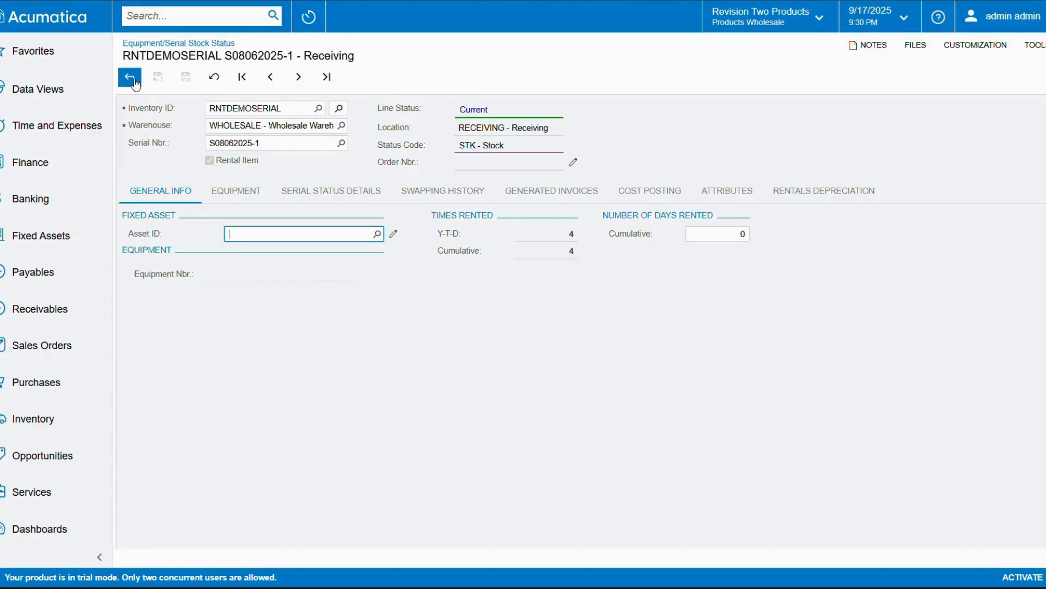
# - Filter the Equipment/Serial Stock Status list to serial number S08062025-1, taken from the shipment's line details
pyautogui.click(130, 78)
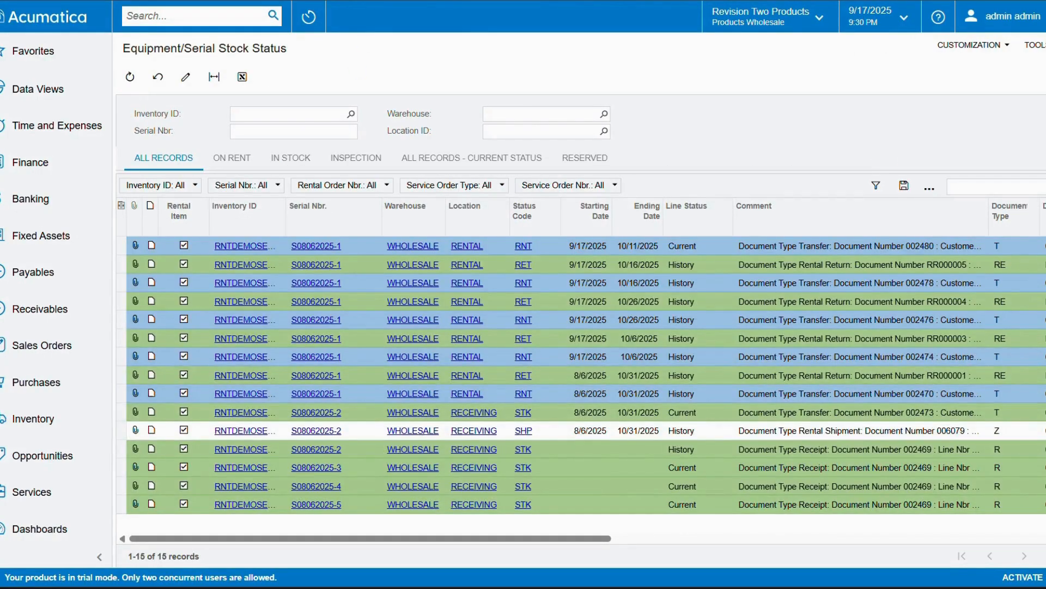
pyautogui.click(253, 113)
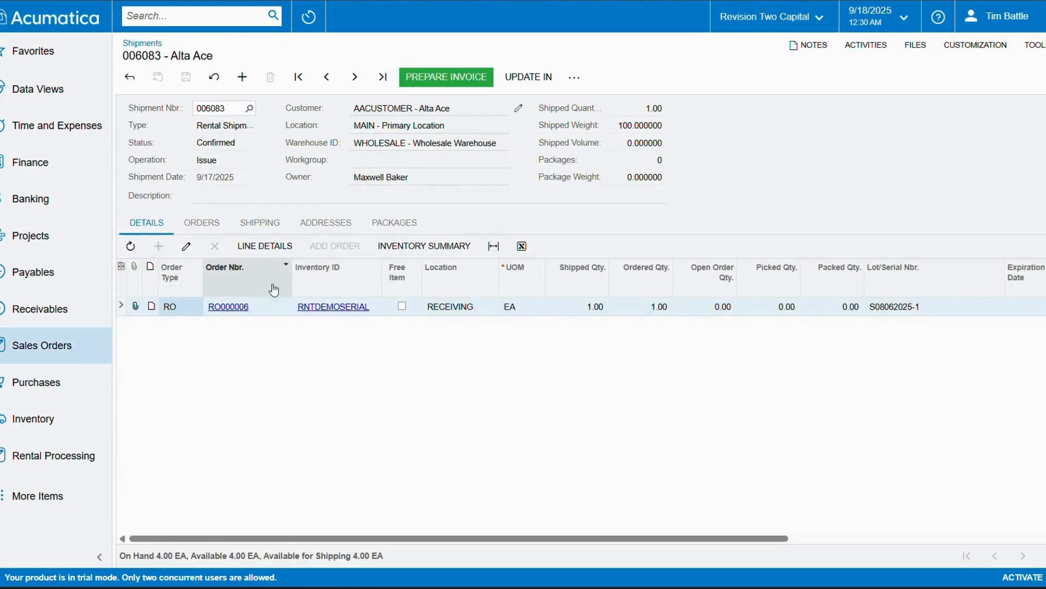
pyautogui.click(266, 245)
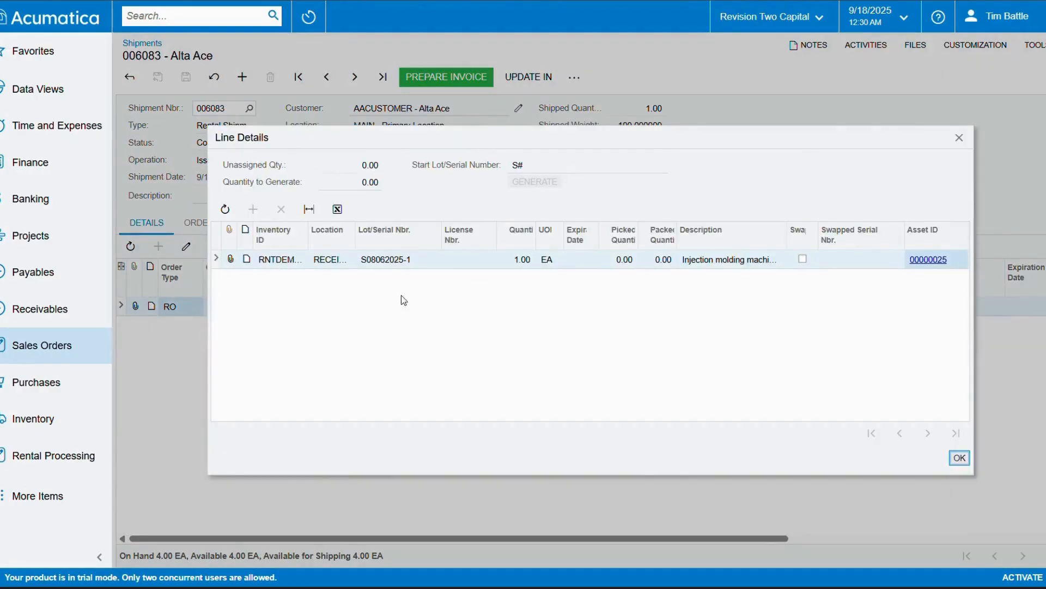
pyautogui.click(409, 260)
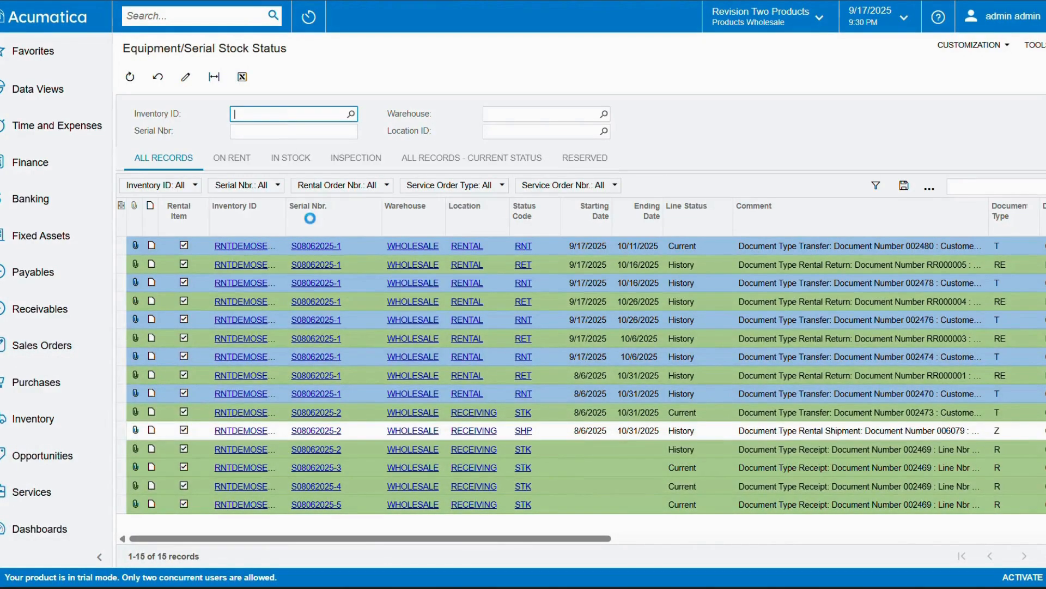
pyautogui.click(306, 222)
pyautogui.write('S08062025-1')
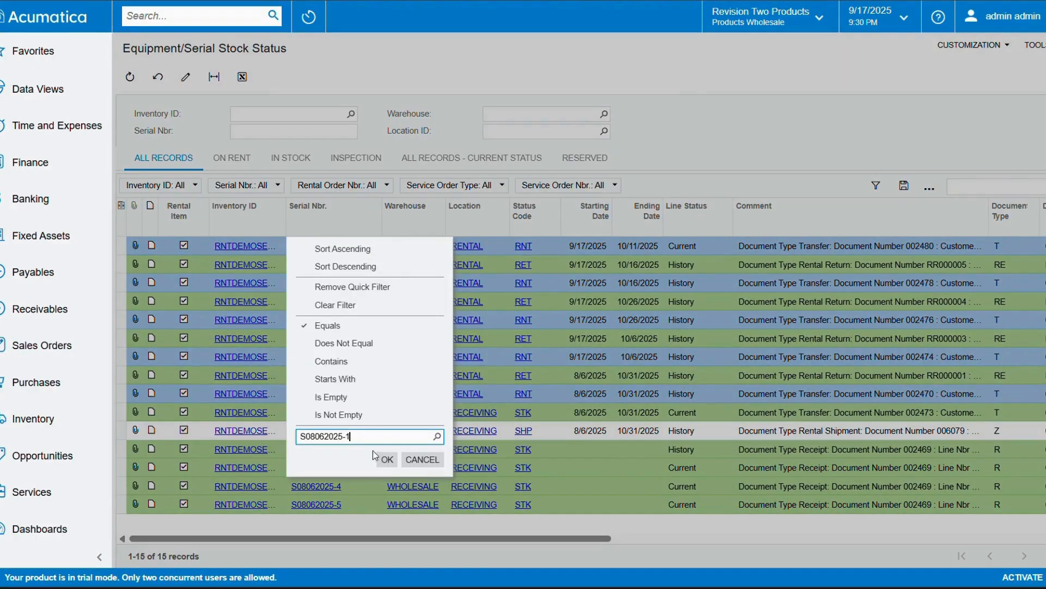
pyautogui.click(386, 459)
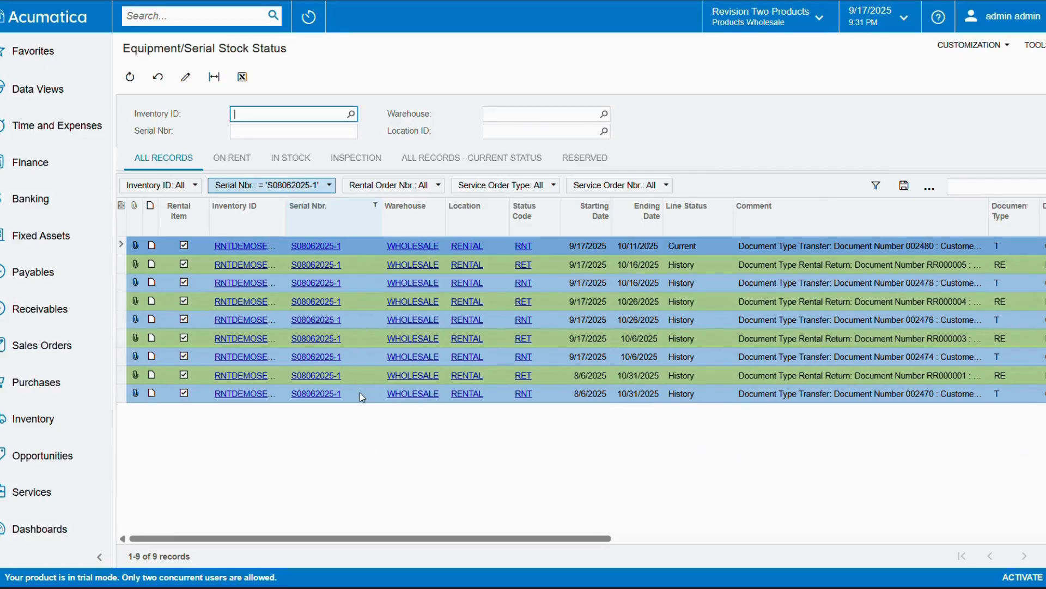
# - Open the current rental record for S08062025-1 and review its linked asset, serial status history and rentals depreciation
pyautogui.click(360, 246)
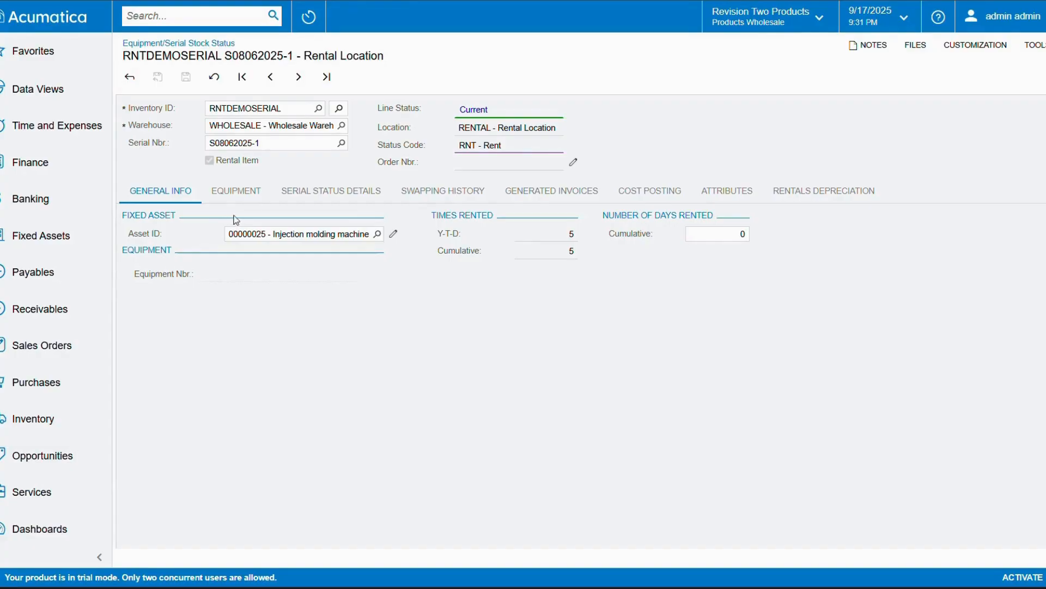
pyautogui.click(326, 192)
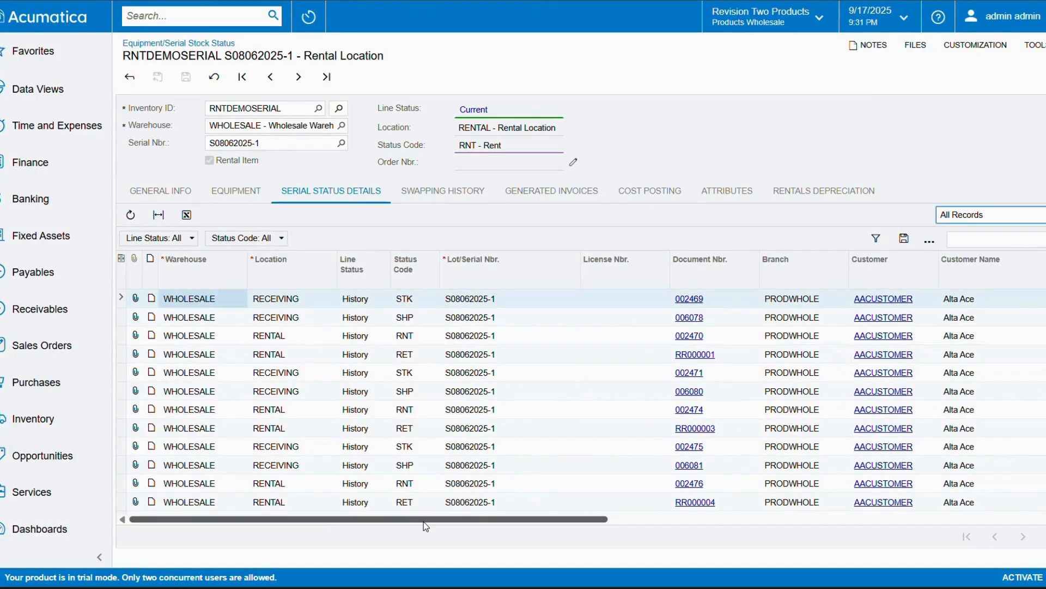
pyautogui.moveTo(424, 521); pyautogui.dragTo(876, 540)
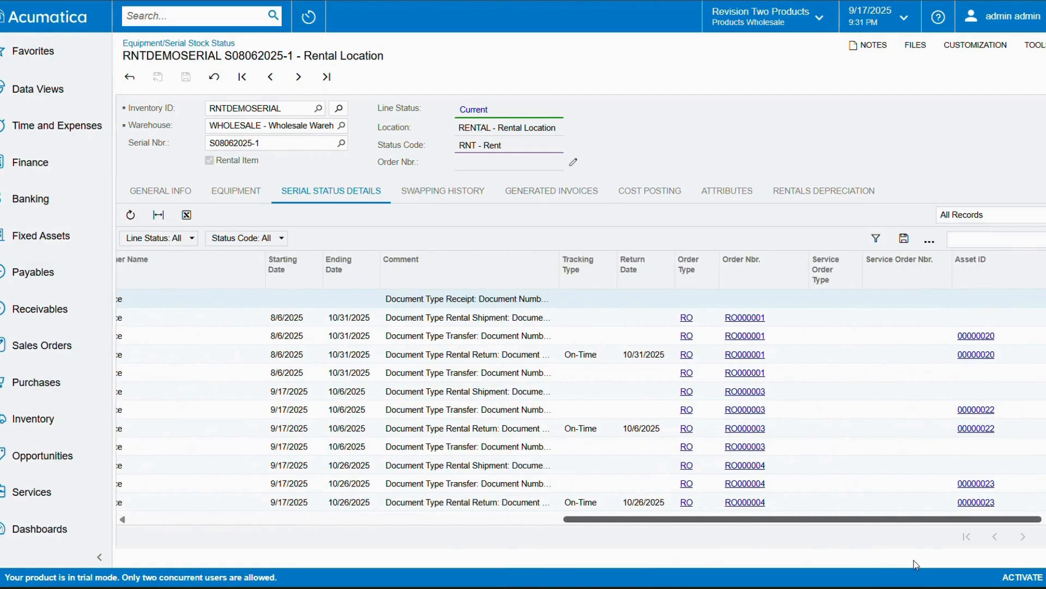
pyautogui.scroll(-3, 937, 479)
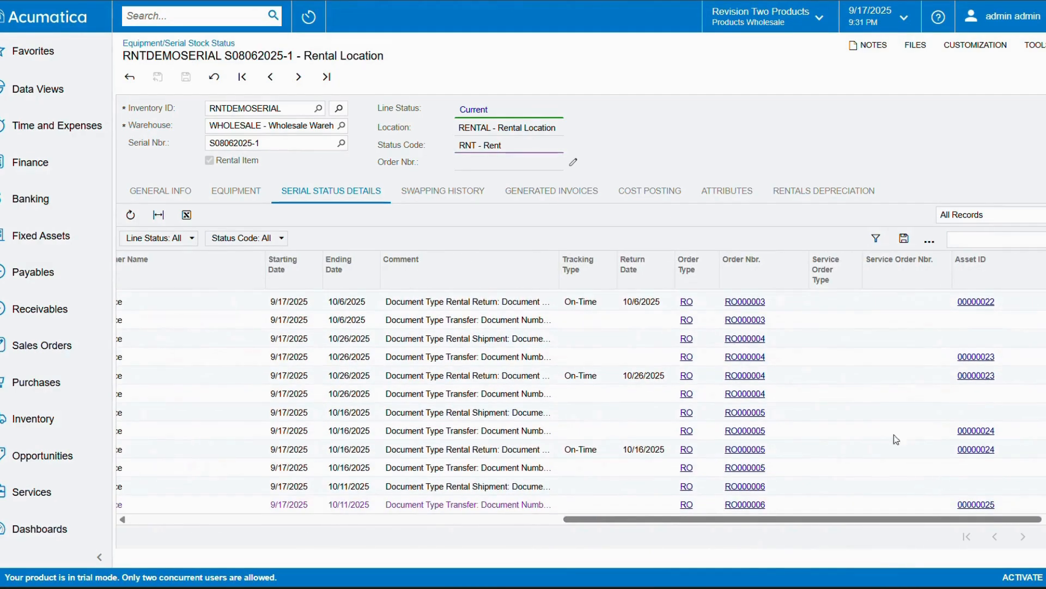
pyautogui.moveTo(864, 522); pyautogui.dragTo(397, 527)
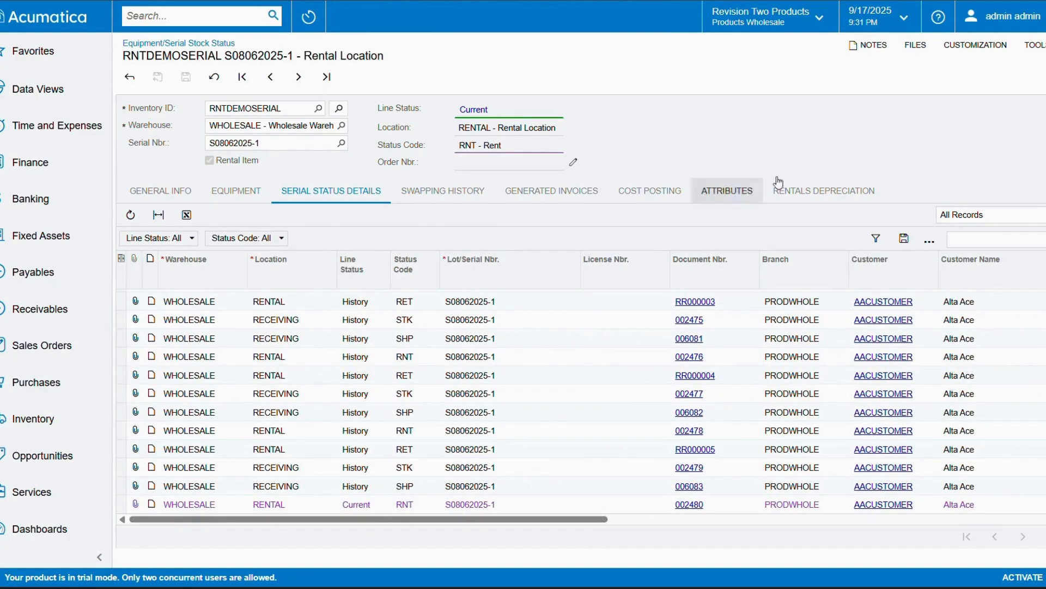
pyautogui.click(822, 189)
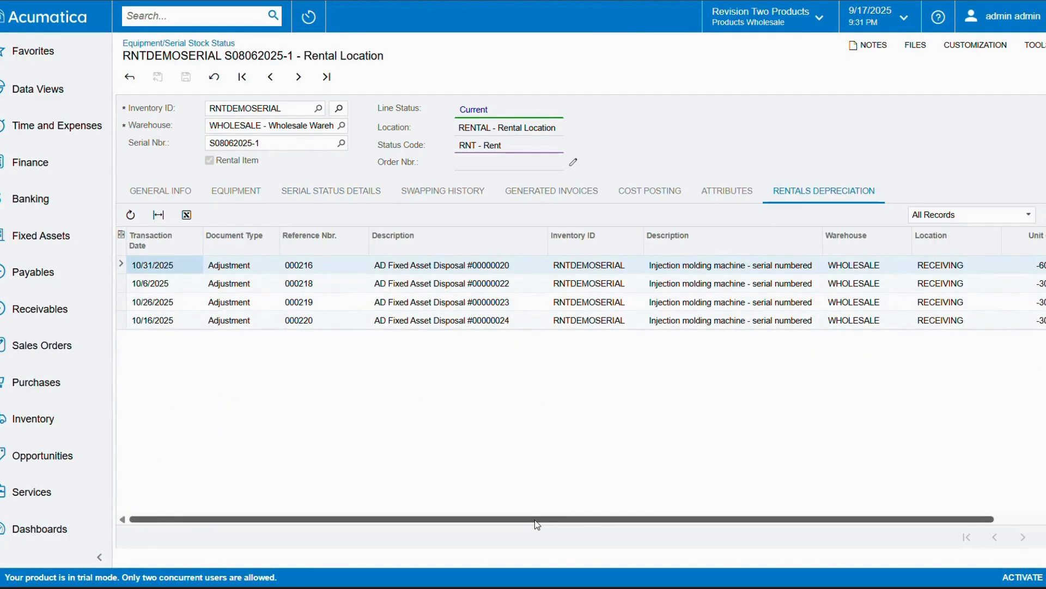
pyautogui.moveTo(535, 518); pyautogui.dragTo(502, 521)
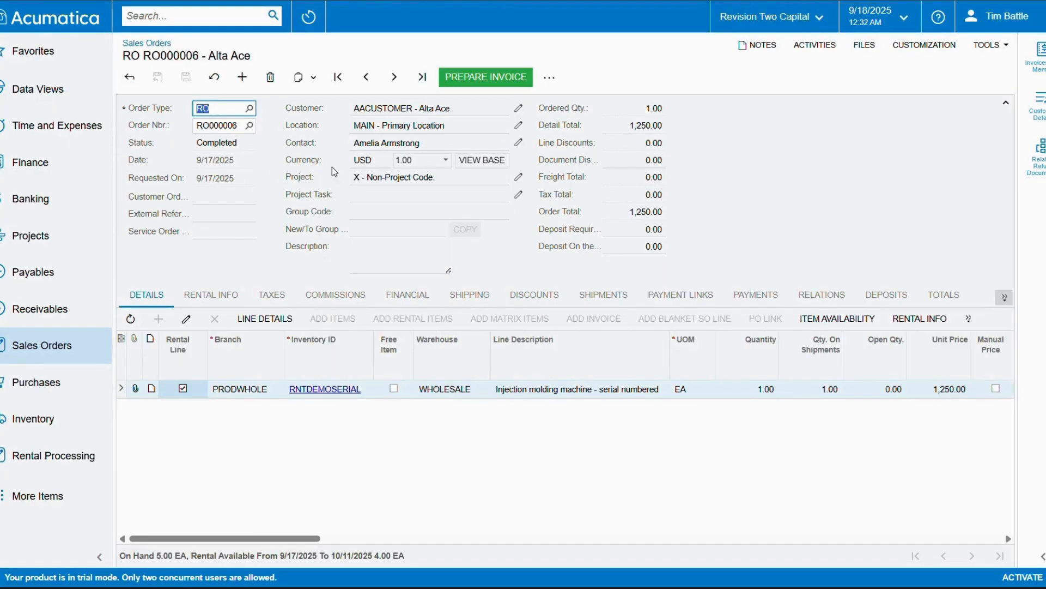
# - Create a rental return from order RO000006, date it 10/11/2025, and save it
pyautogui.click(549, 77)
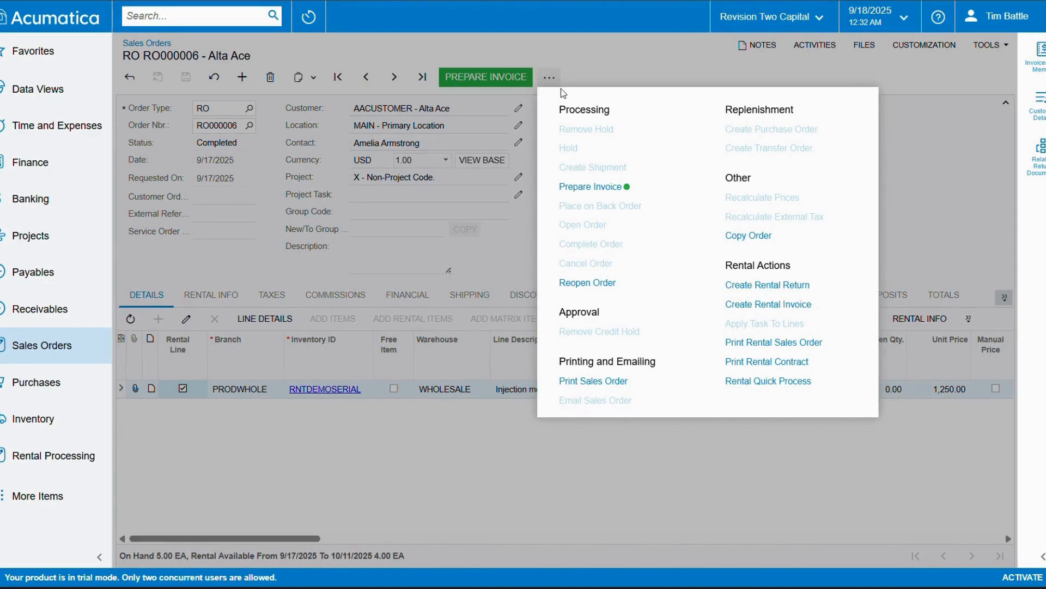
pyautogui.click(769, 285)
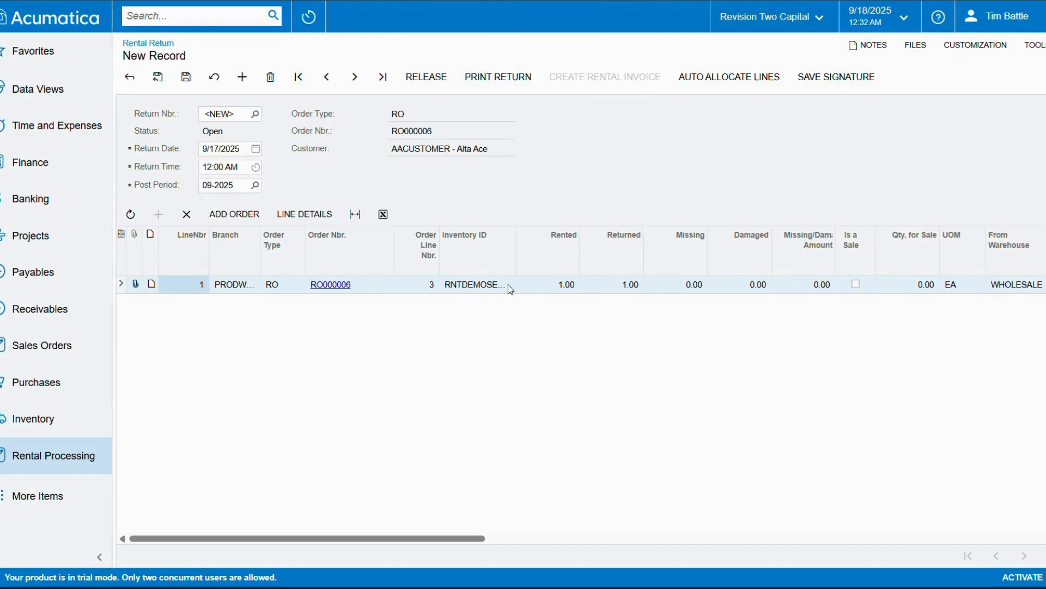
pyautogui.click(255, 151)
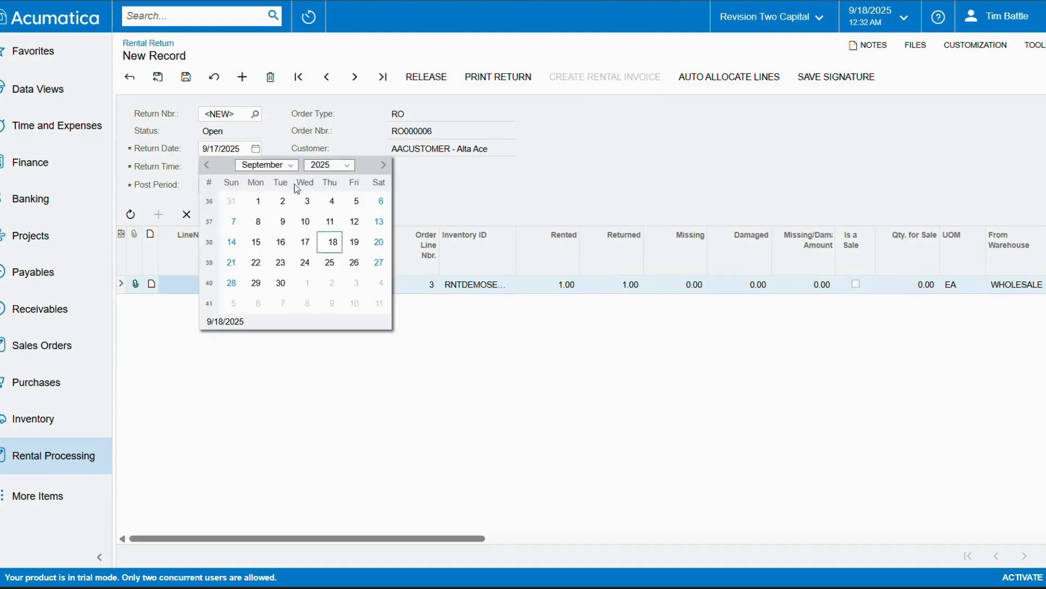
pyautogui.click(354, 302)
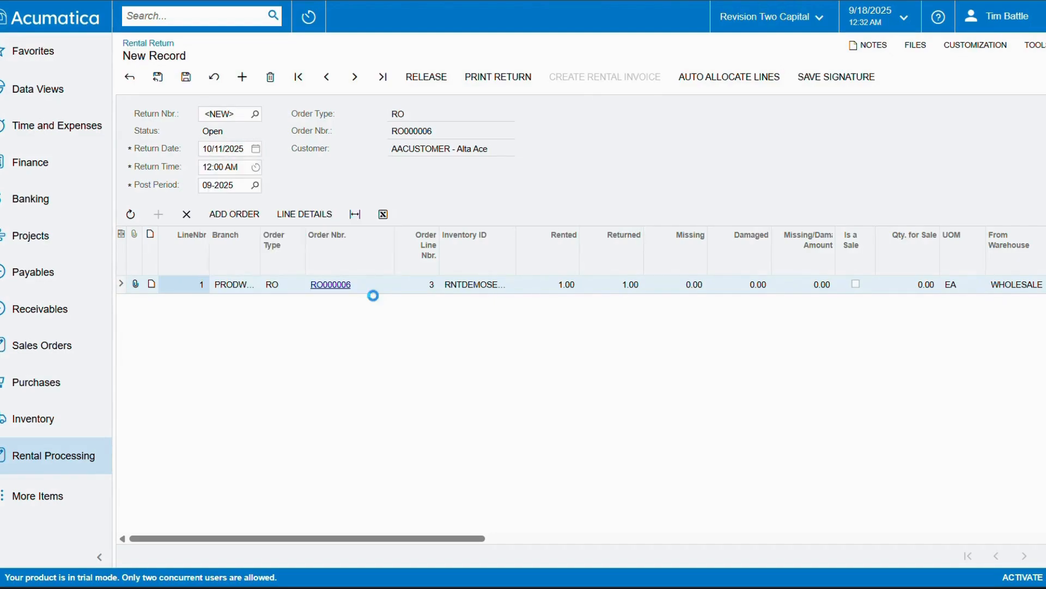
pyautogui.moveTo(327, 538); pyautogui.dragTo(266, 511)
pyautogui.click(184, 77)
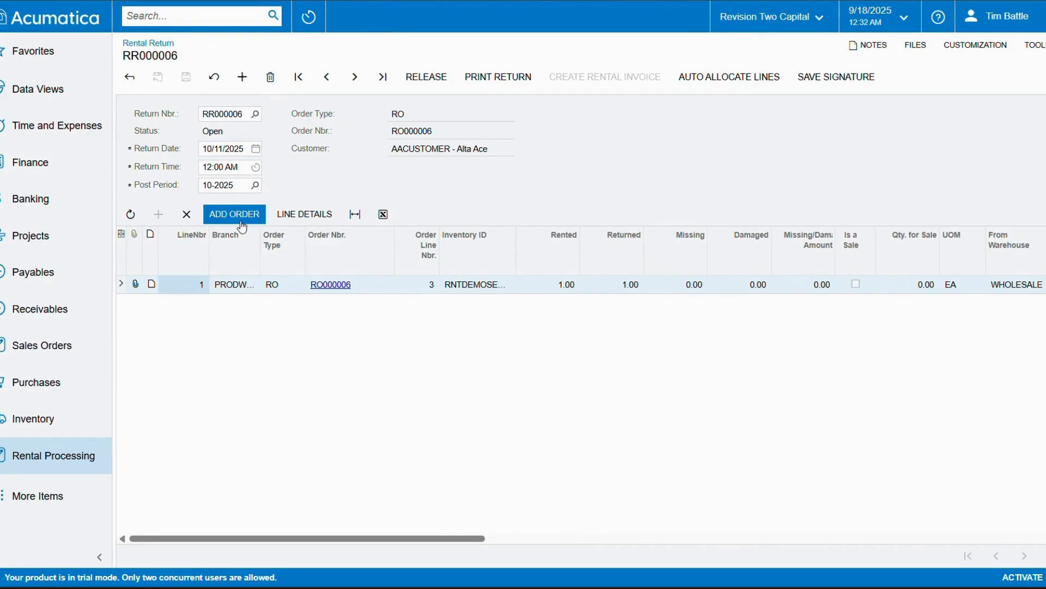
# - Check the serial and asset details of the return line, accept them, and release the rental return
pyautogui.click(291, 217)
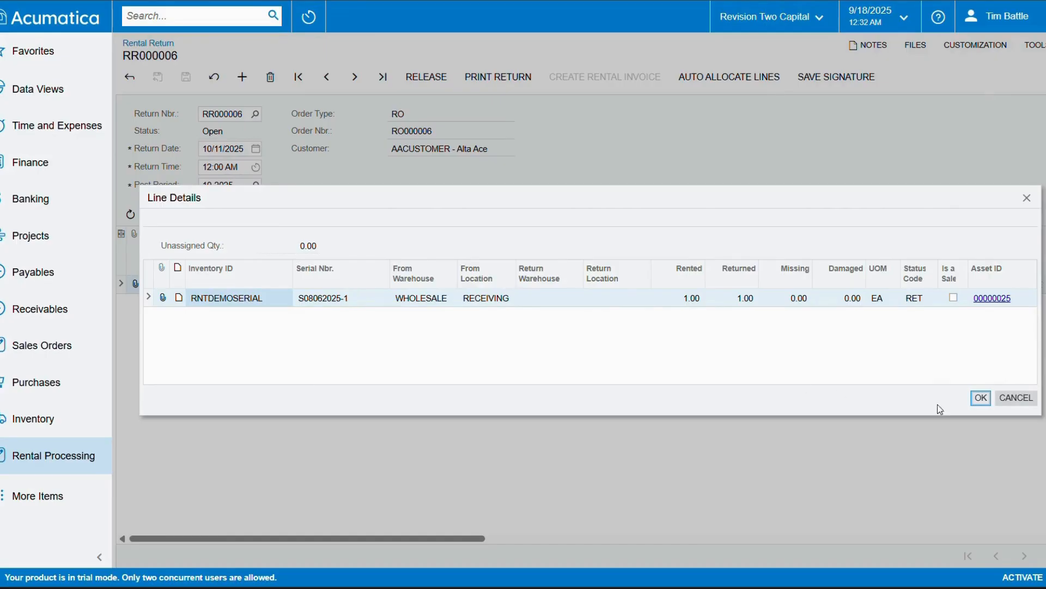
pyautogui.click(981, 397)
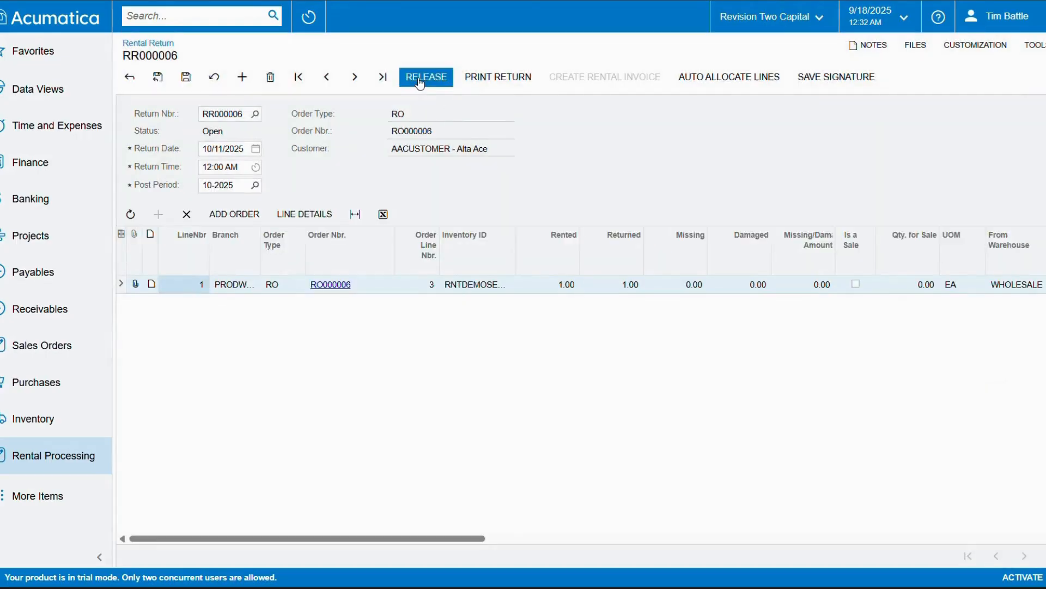
pyautogui.click(420, 79)
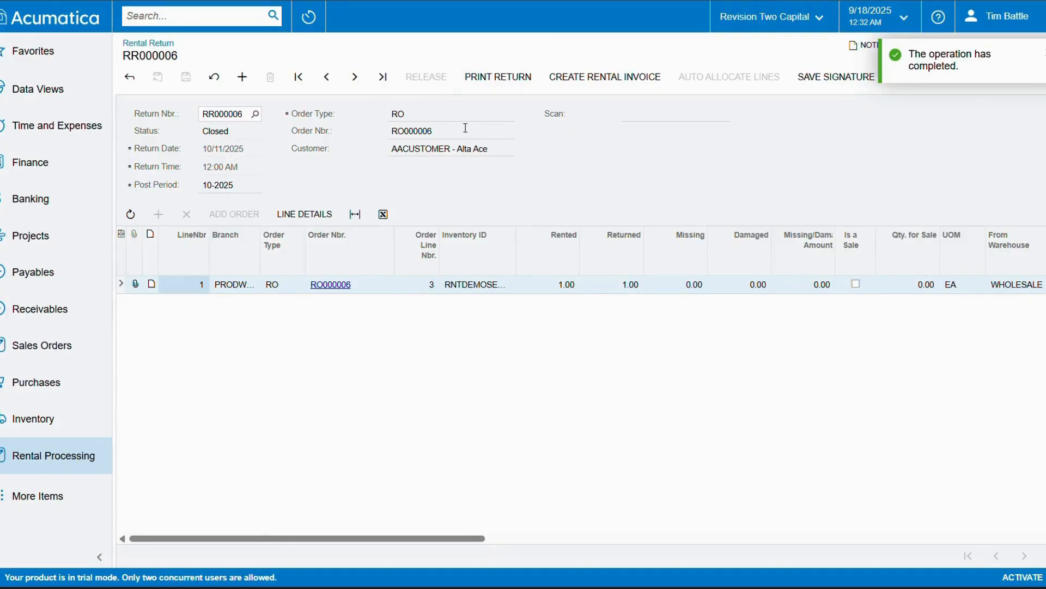
# - Open the fixed asset from the released return's line details and examine its disposal information, depreciation by period and transactions
pyautogui.click(291, 215)
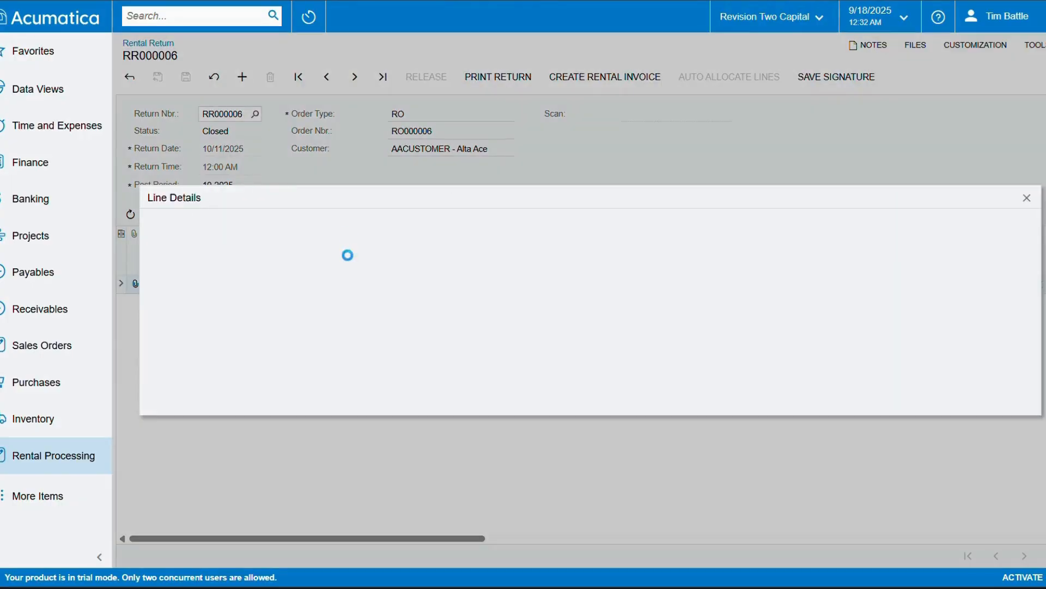
pyautogui.click(989, 299)
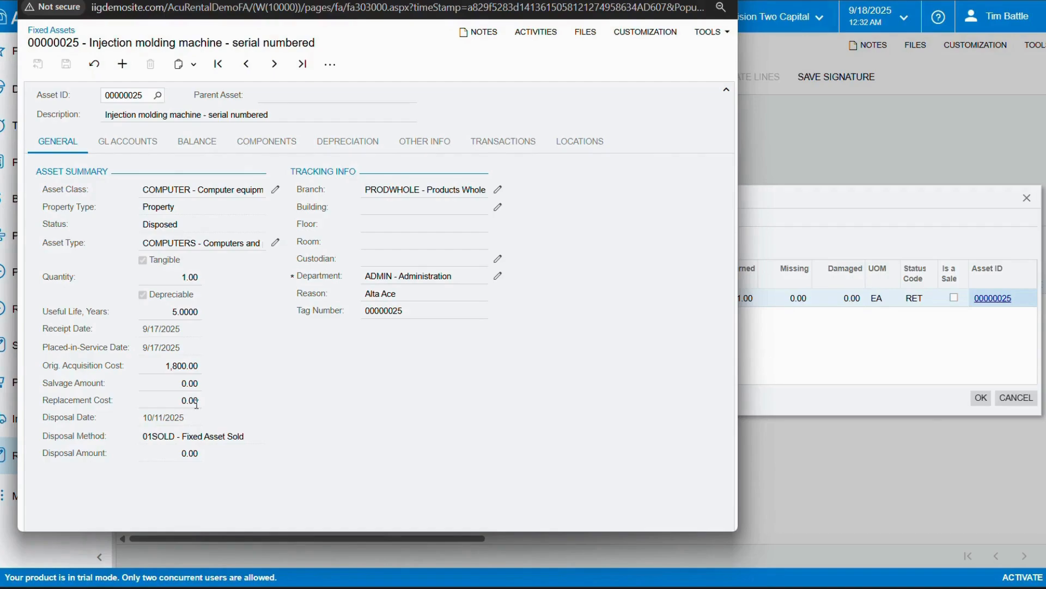
pyautogui.click(331, 151)
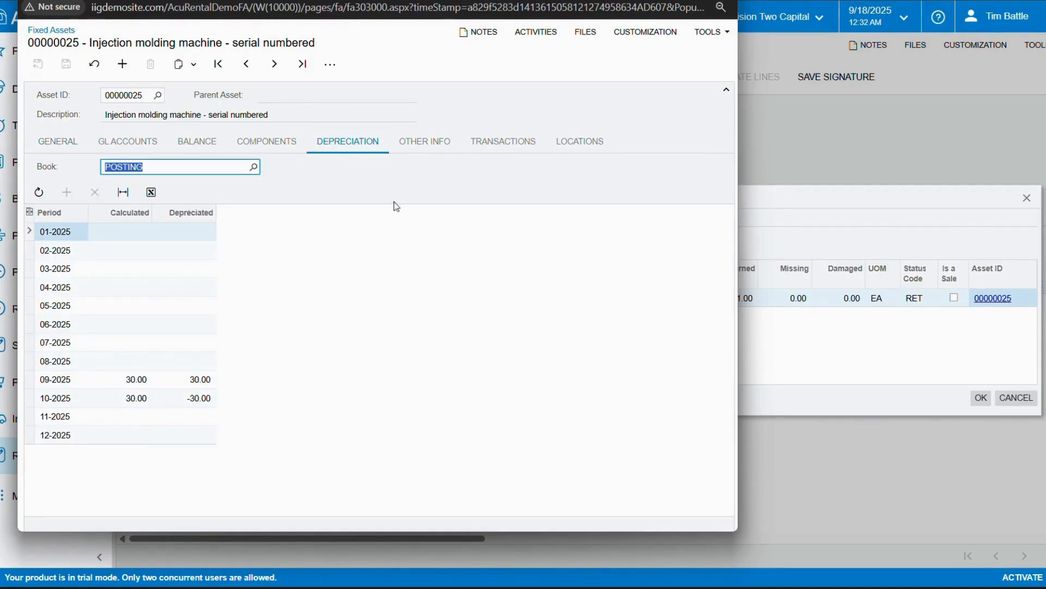
pyautogui.click(491, 147)
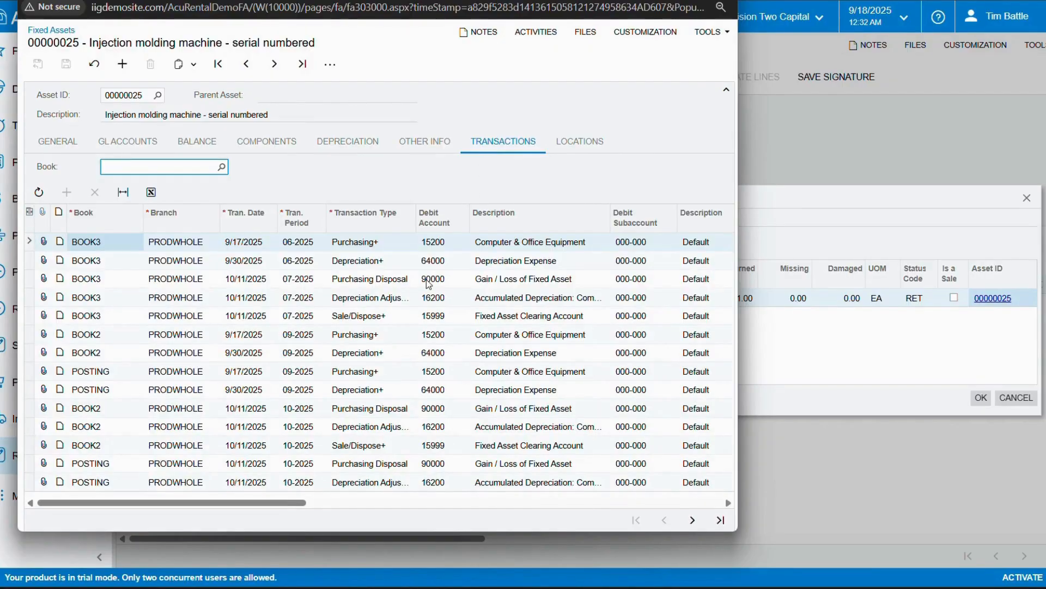
pyautogui.click(272, 300)
pyautogui.click(269, 281)
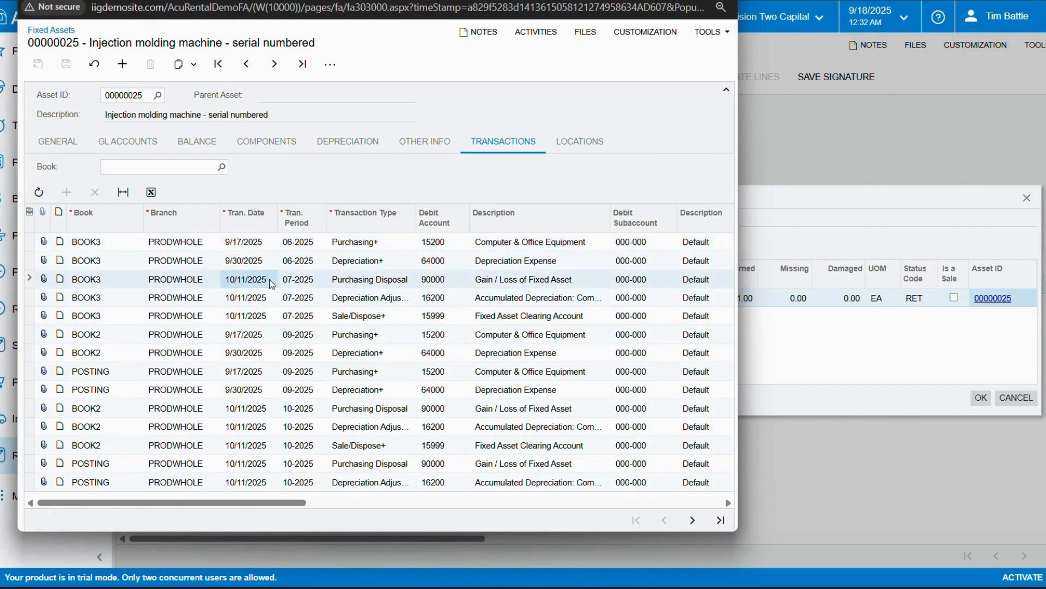
pyautogui.click(267, 298)
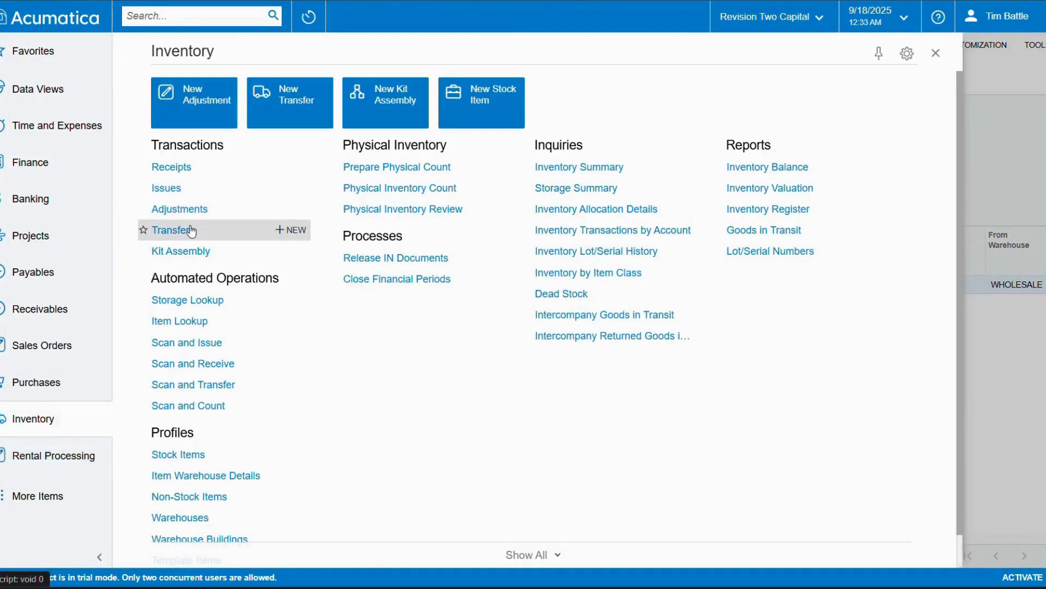
# - Open inventory adjustment 000221 and examine its serial-numbered cost line and financial details
pyautogui.click(188, 229)
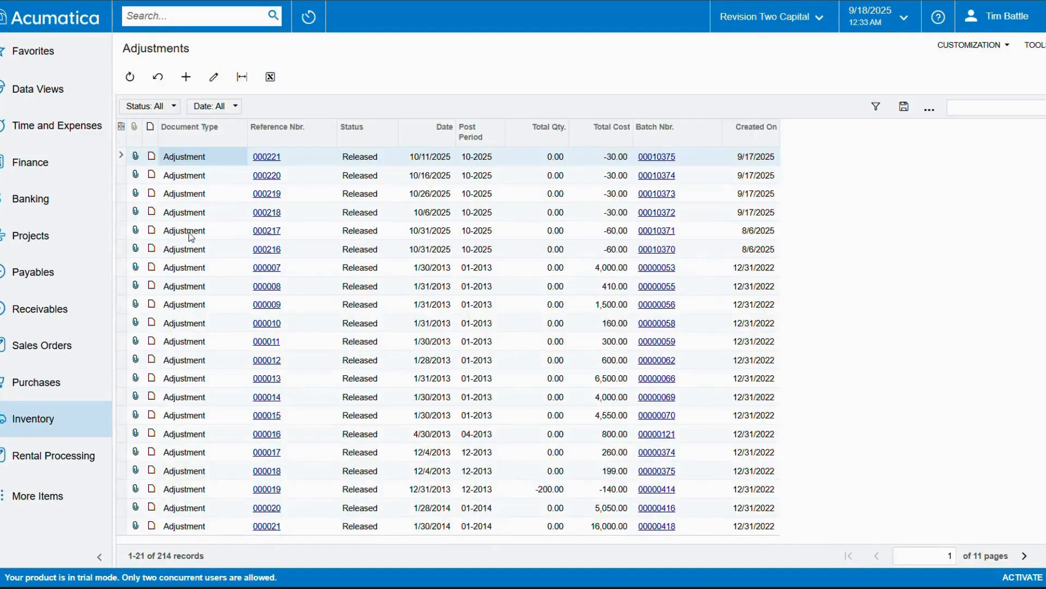
pyautogui.click(267, 157)
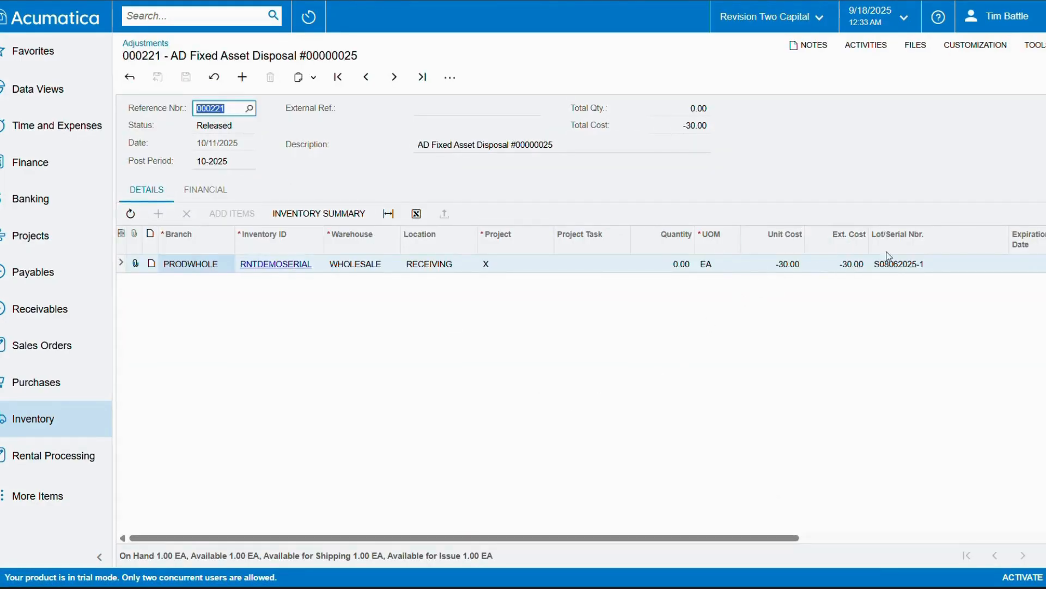
pyautogui.moveTo(463, 538)
pyautogui.mouseDown()
pyautogui.moveTo(715, 534)
pyautogui.moveTo(463, 536)
pyautogui.mouseUp()
pyautogui.click(205, 189)
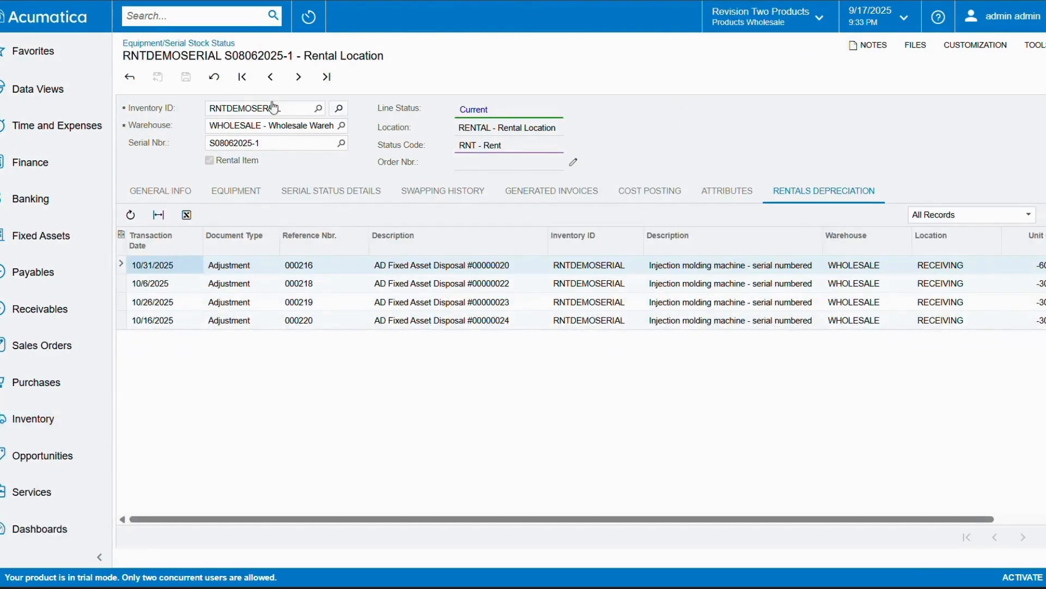
# - Refresh the rentals depreciation history of serial S08062025-1 and examine the 10/11/2025 disposal adjustment
pyautogui.click(131, 215)
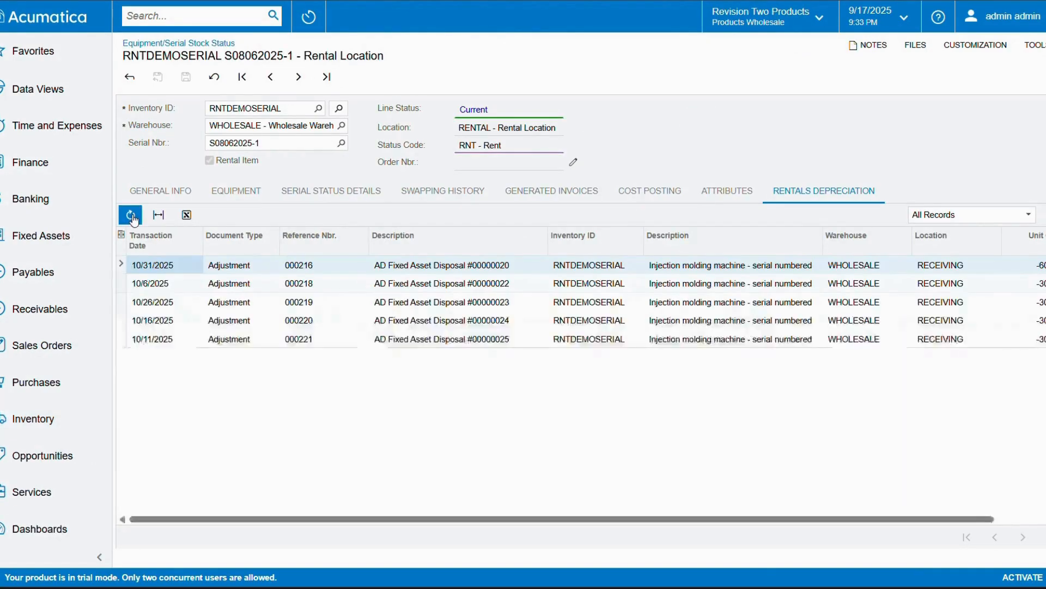
pyautogui.click(385, 339)
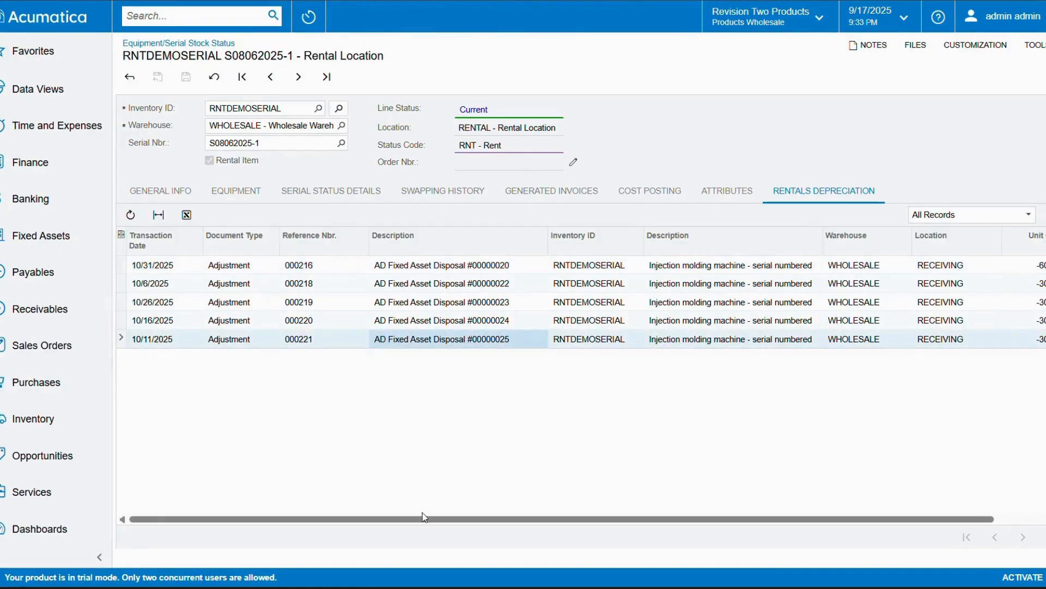
pyautogui.moveTo(422, 519); pyautogui.dragTo(392, 507)
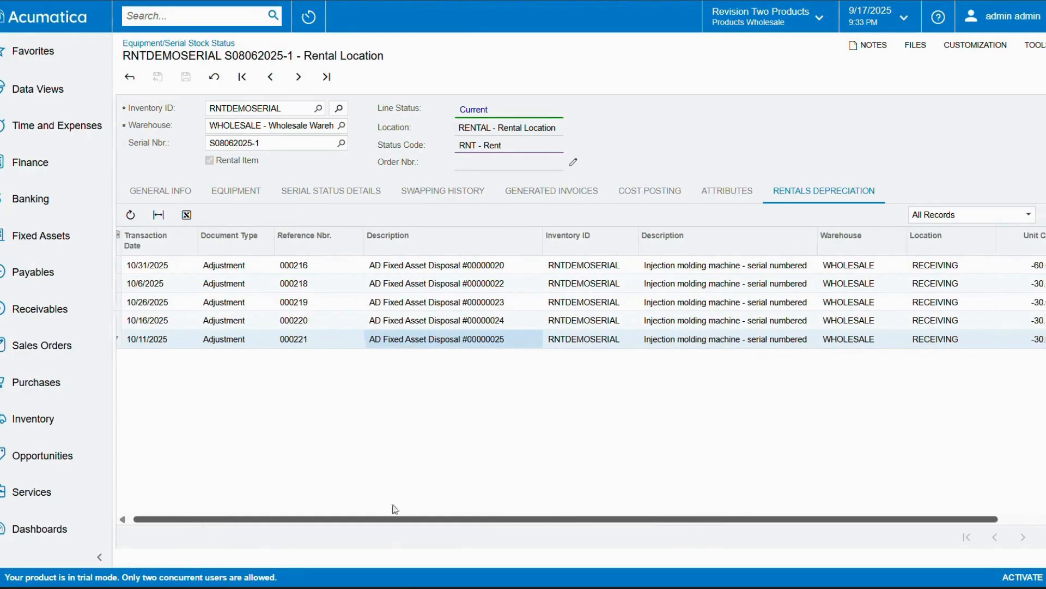
# - Look up serial S08062025-1 in Equipment/Serial Stock Status, open its current record, and examine the general information and serial status history
pyautogui.click(188, 44)
pyautogui.click(282, 132)
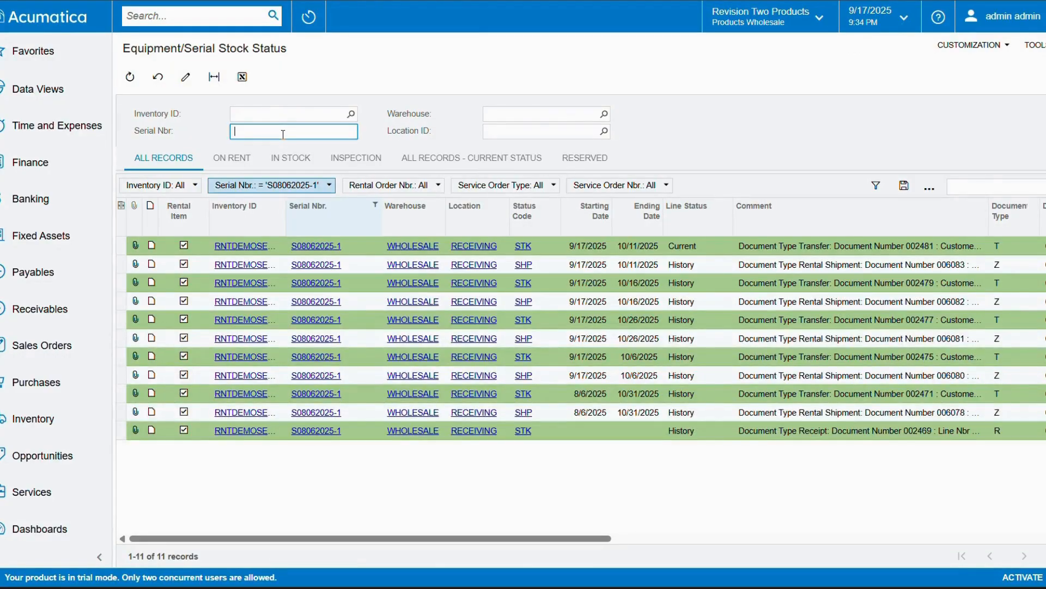
pyautogui.hotkey('ctrl', 'v')
pyautogui.press('Tab')
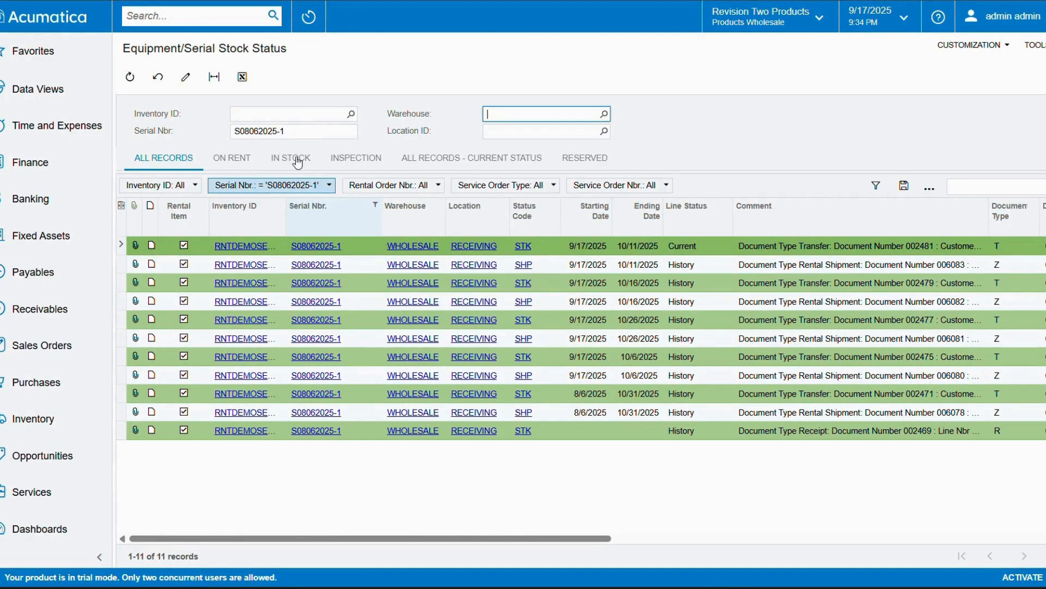
pyautogui.click(370, 244)
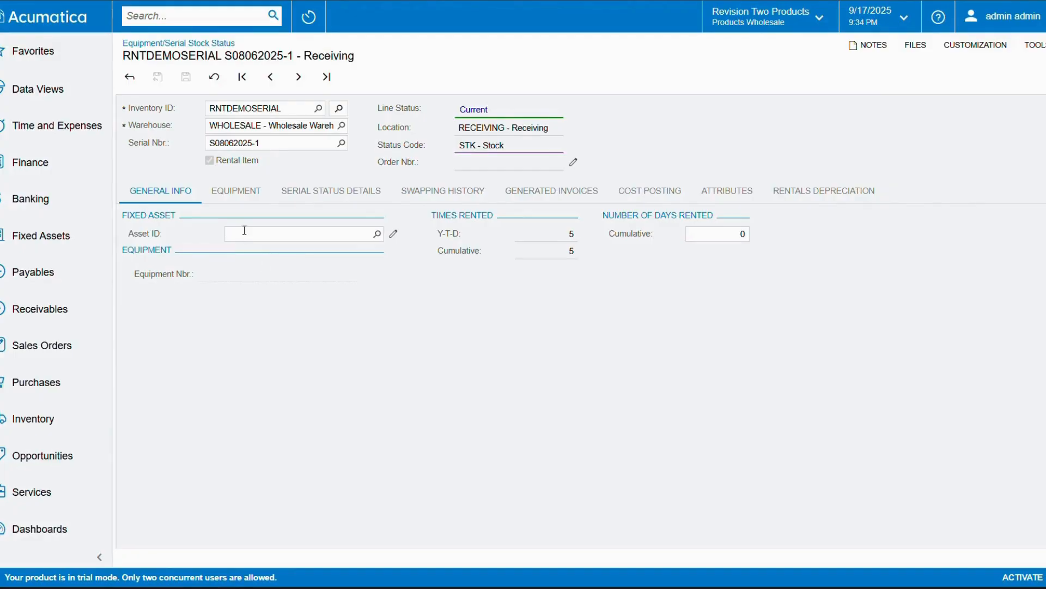
pyautogui.click(313, 191)
pyautogui.scroll(-5, 424, 381)
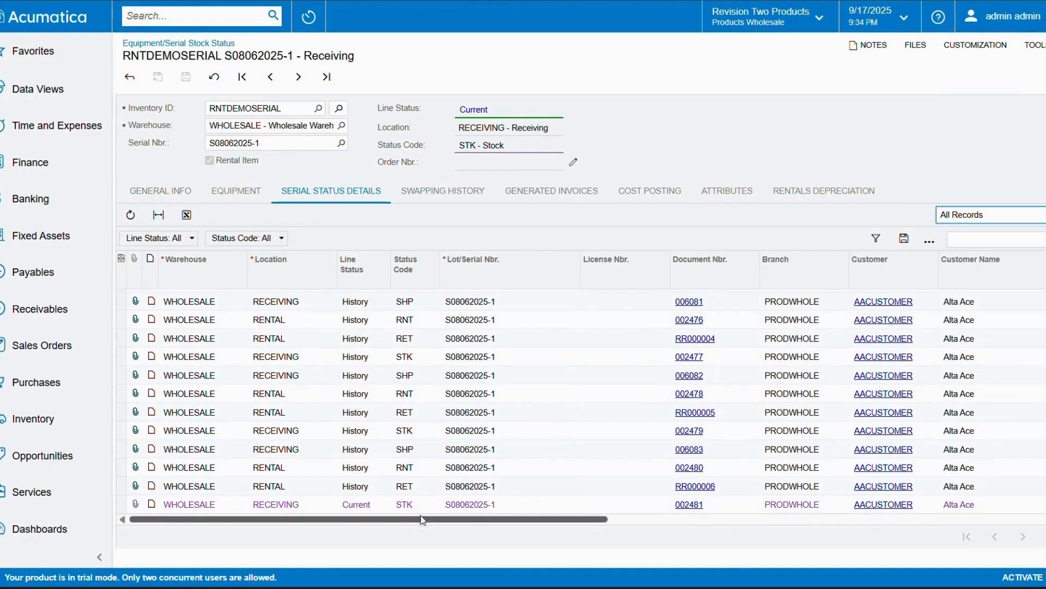
pyautogui.hscroll(2, 458, 524)
pyautogui.moveTo(493, 530); pyautogui.dragTo(256, 532)
pyautogui.click(988, 499)
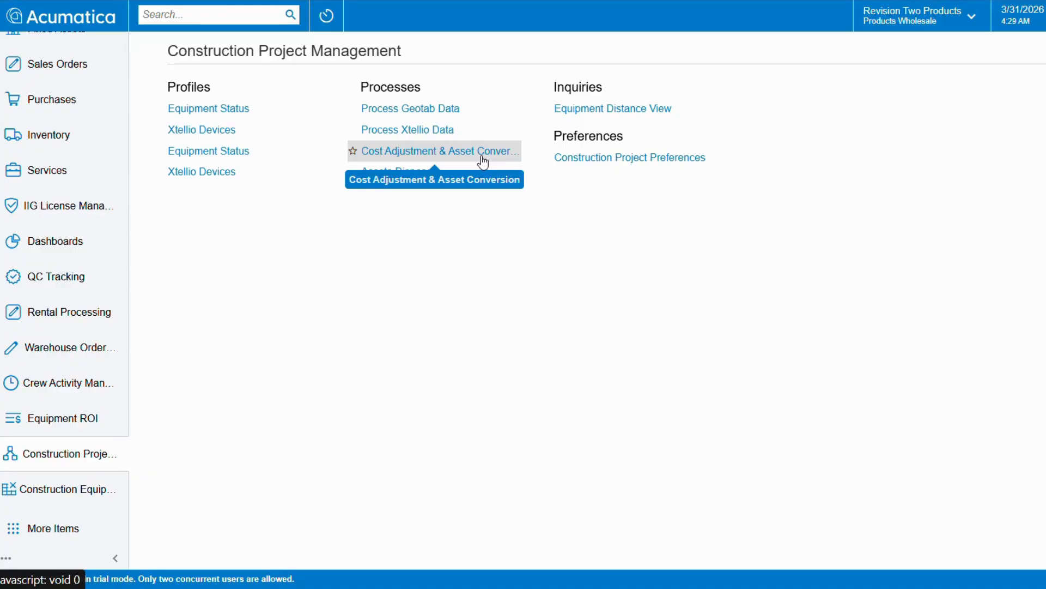
# - Run Cost Adjustment & Asset Conversion for the GEN2500MOD traffic light with serial 4-9-1
pyautogui.click(482, 159)
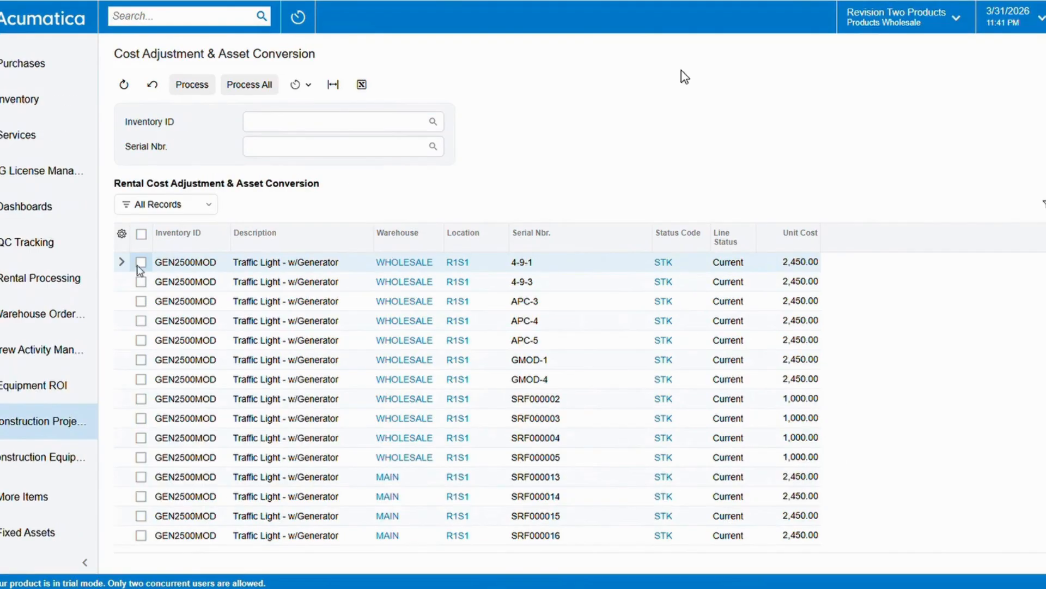
pyautogui.click(141, 262)
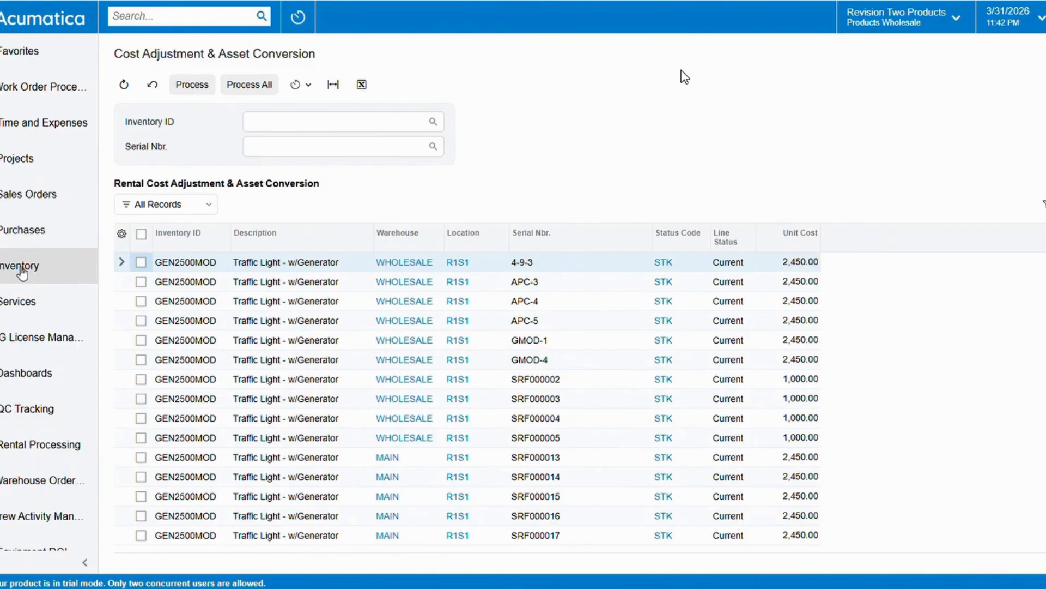
# - Open the inventory adjustments in a separate tab plus fixed asset transaction 000258, and check the cost adjustment dated 3/31/2026
pyautogui.click(22, 268)
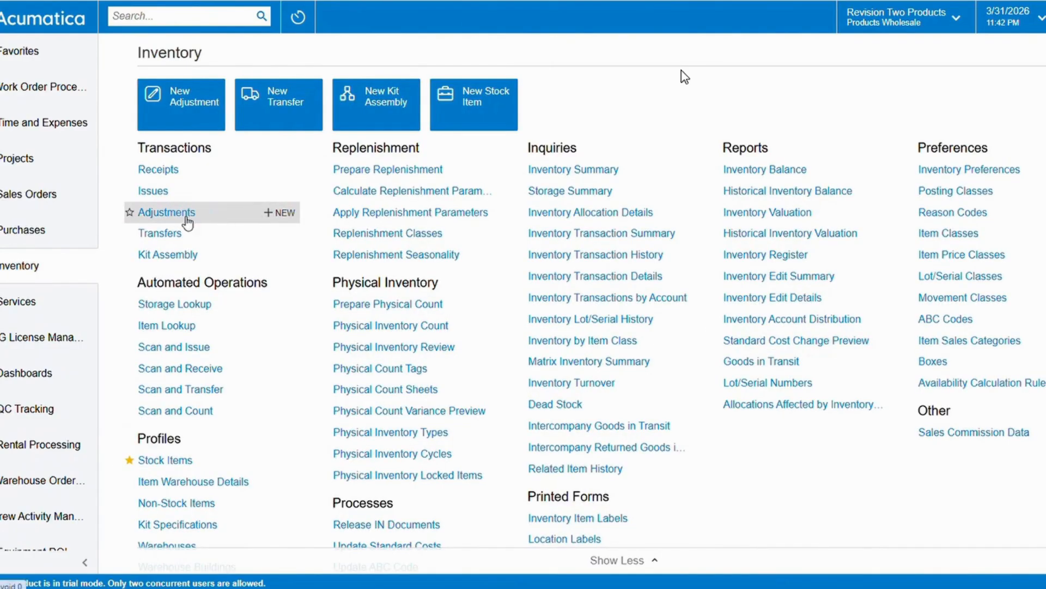
pyautogui.rightClick(188, 220)
pyautogui.click(193, 236)
pyautogui.hotkey('ctrl', 'shift', 'Tab')
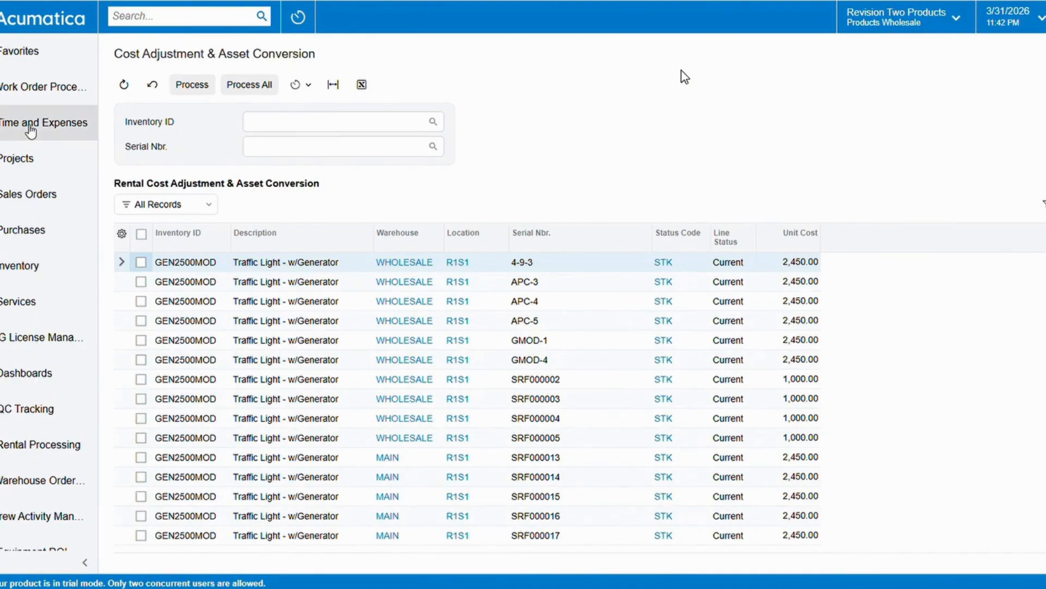
pyautogui.scroll(-3, 27, 430)
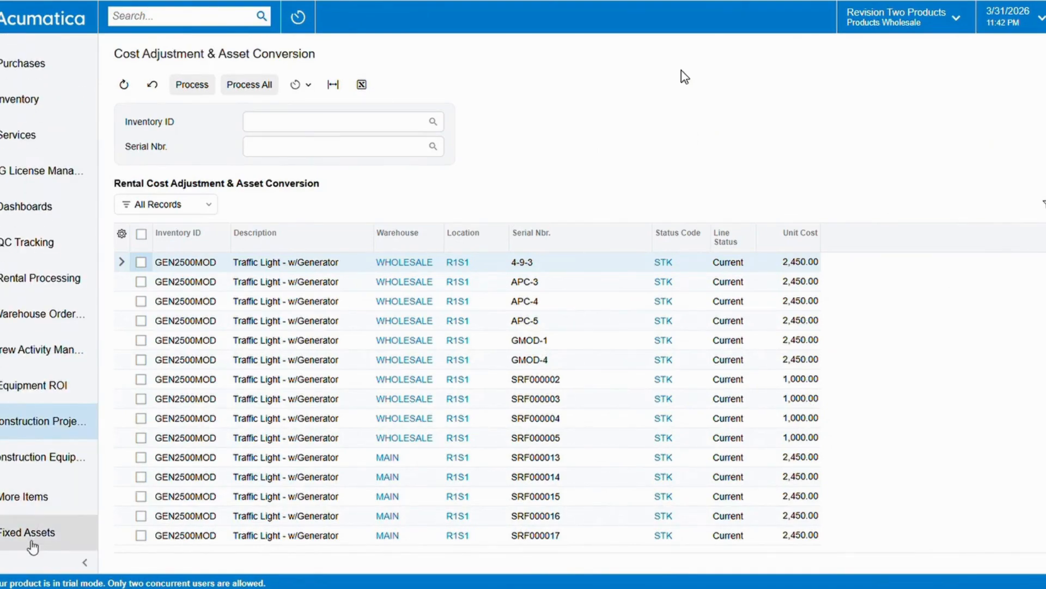
pyautogui.click(33, 545)
pyautogui.click(210, 171)
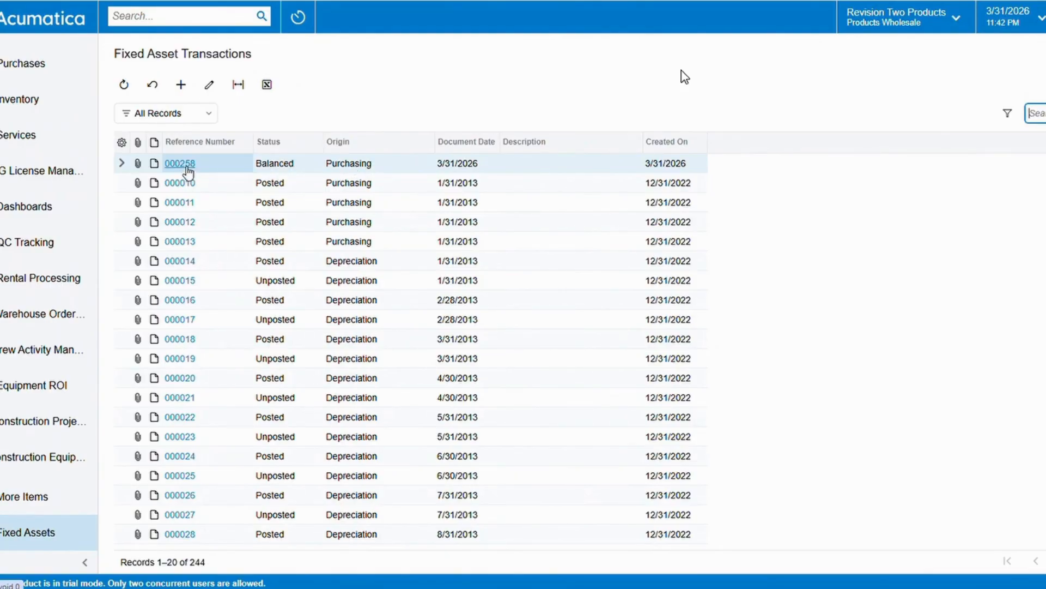
pyautogui.click(180, 164)
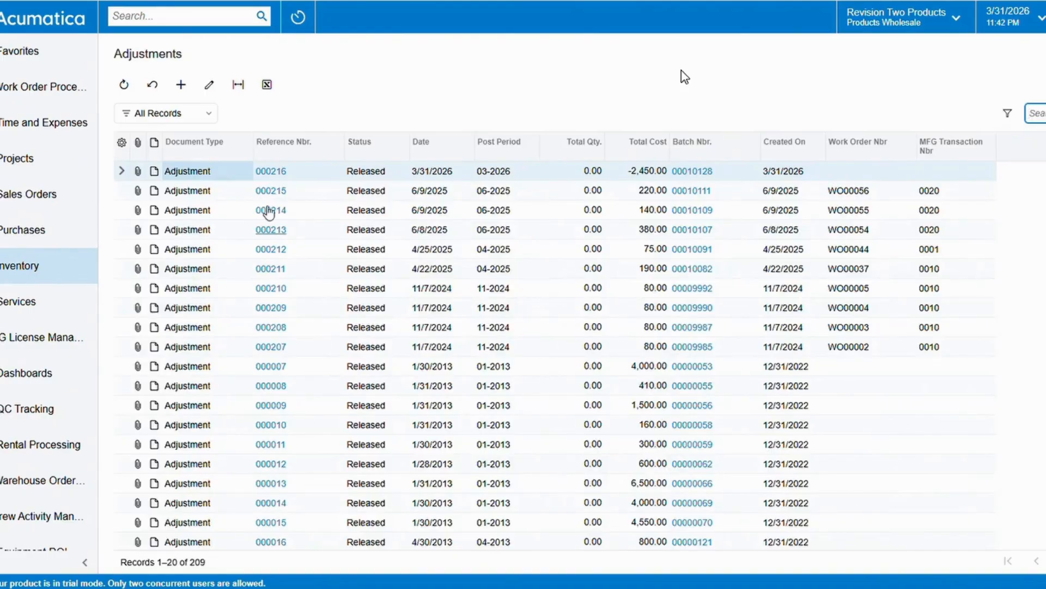
pyautogui.click(264, 207)
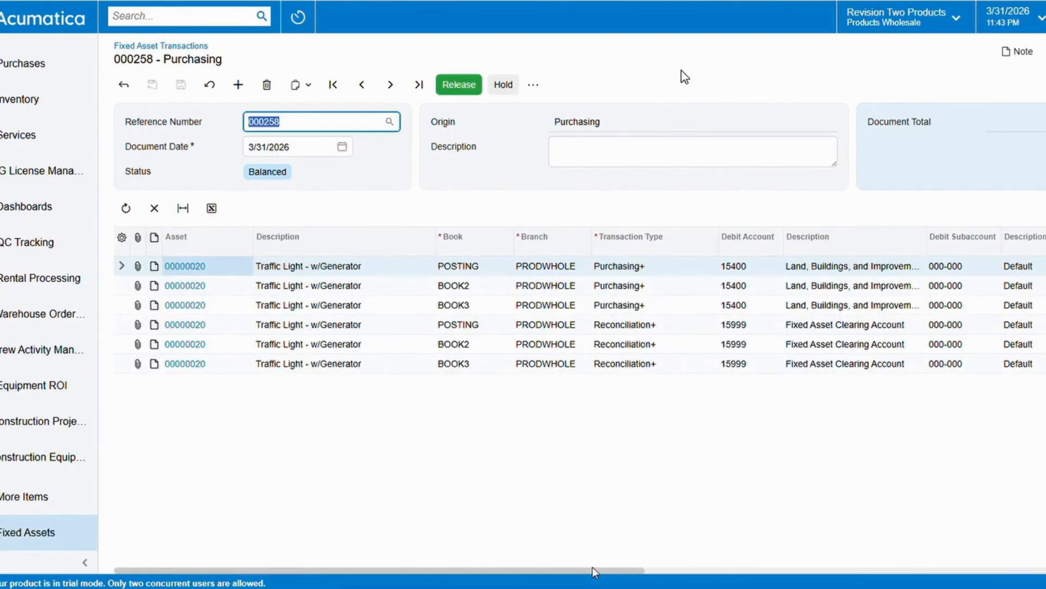
# - Review the accounts and transaction amounts of fixed asset purchasing transaction 000258, and release it
pyautogui.moveTo(594, 572); pyautogui.dragTo(981, 572)
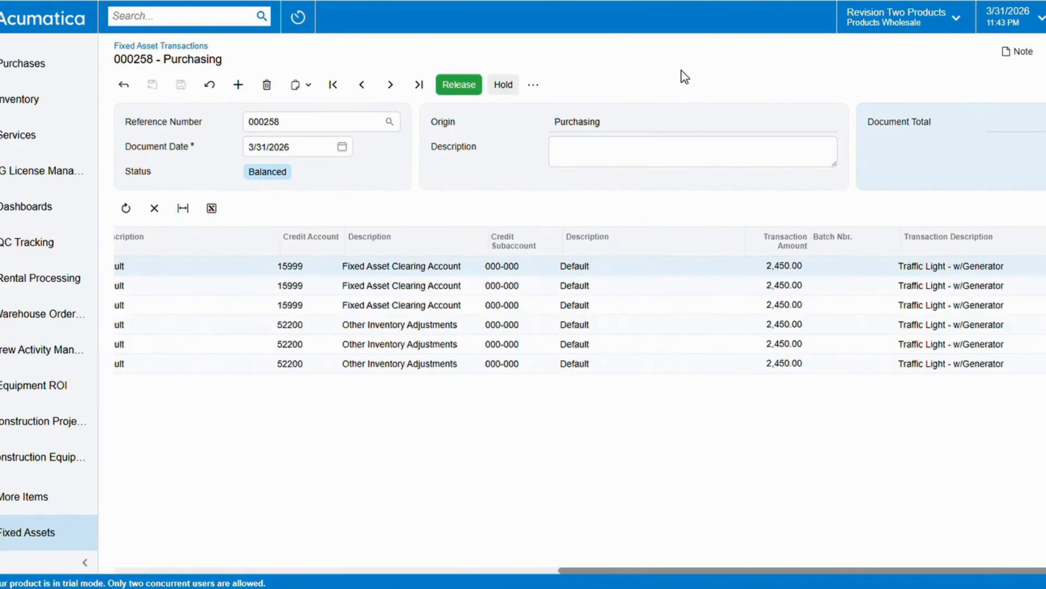
pyautogui.click(719, 266)
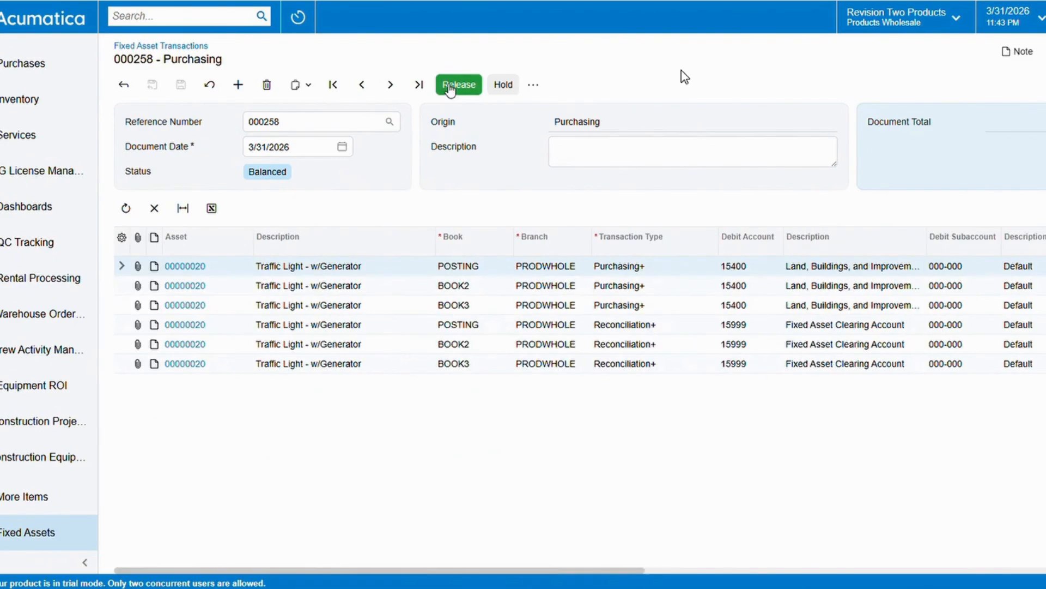
pyautogui.click(458, 85)
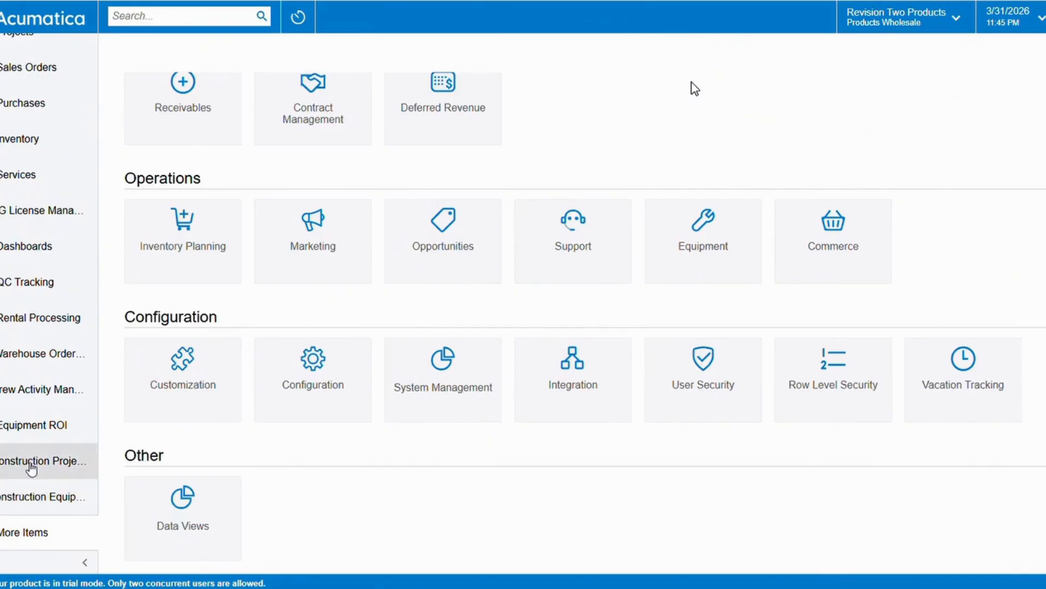
# - Process asset 00000020, serial 4-9-1, in Assets Disposal with the business date set to 5/30/2026
pyautogui.click(31, 463)
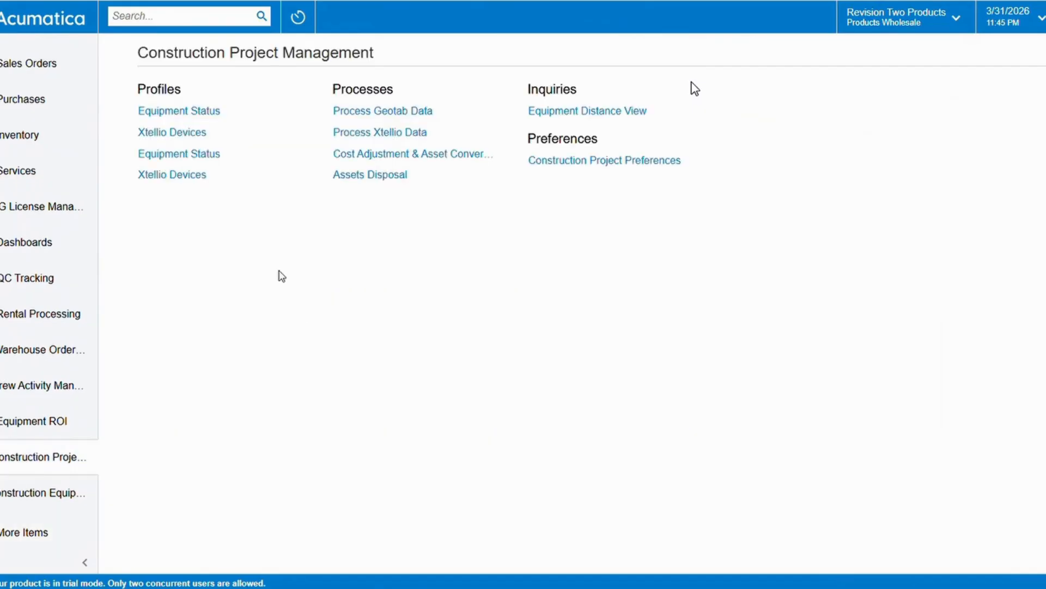
pyautogui.click(394, 176)
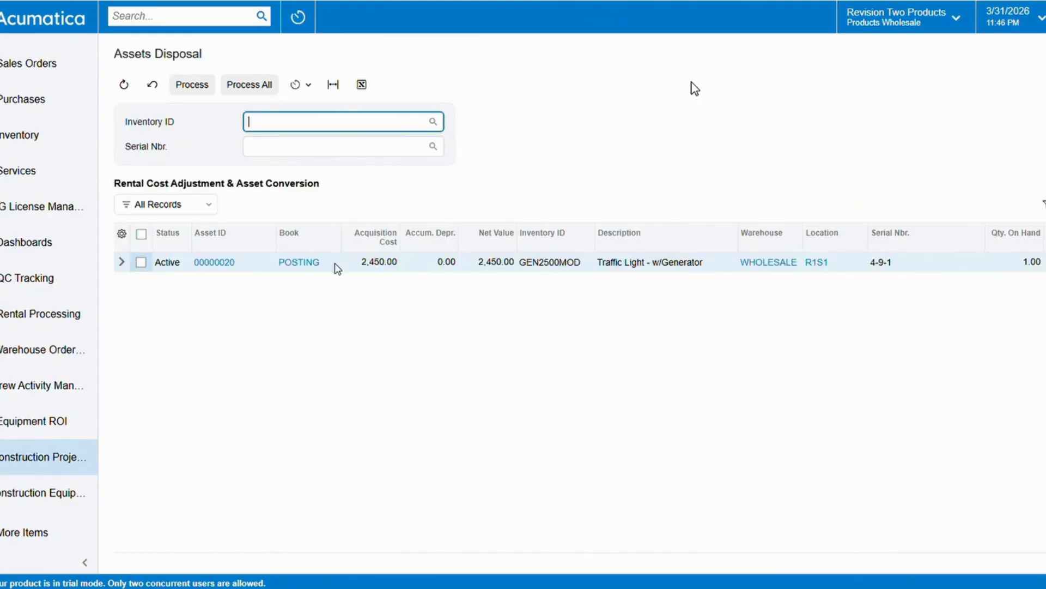
pyautogui.click(141, 262)
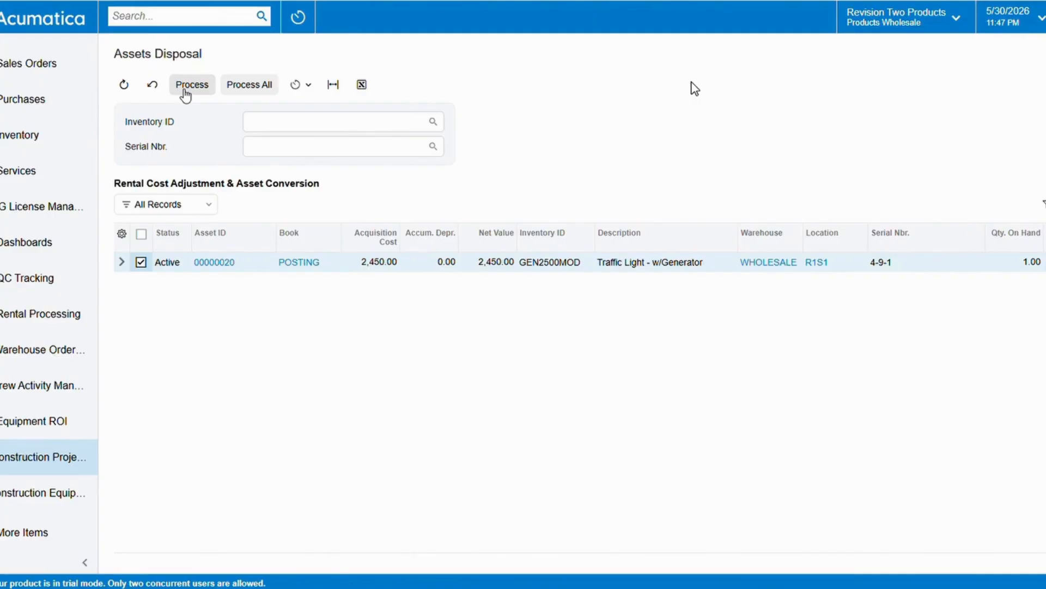
pyautogui.click(185, 93)
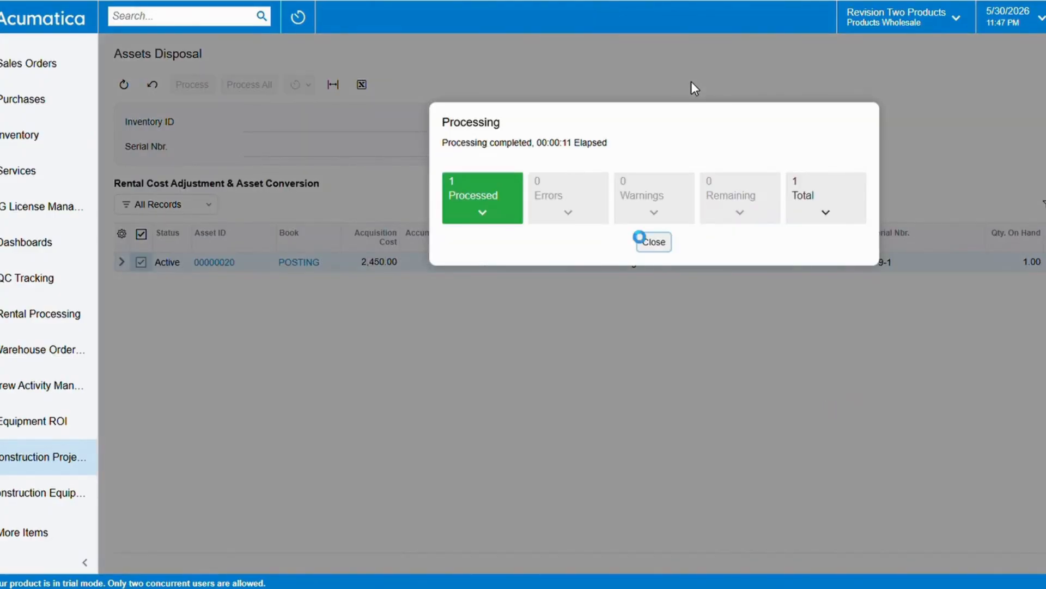
pyautogui.click(640, 238)
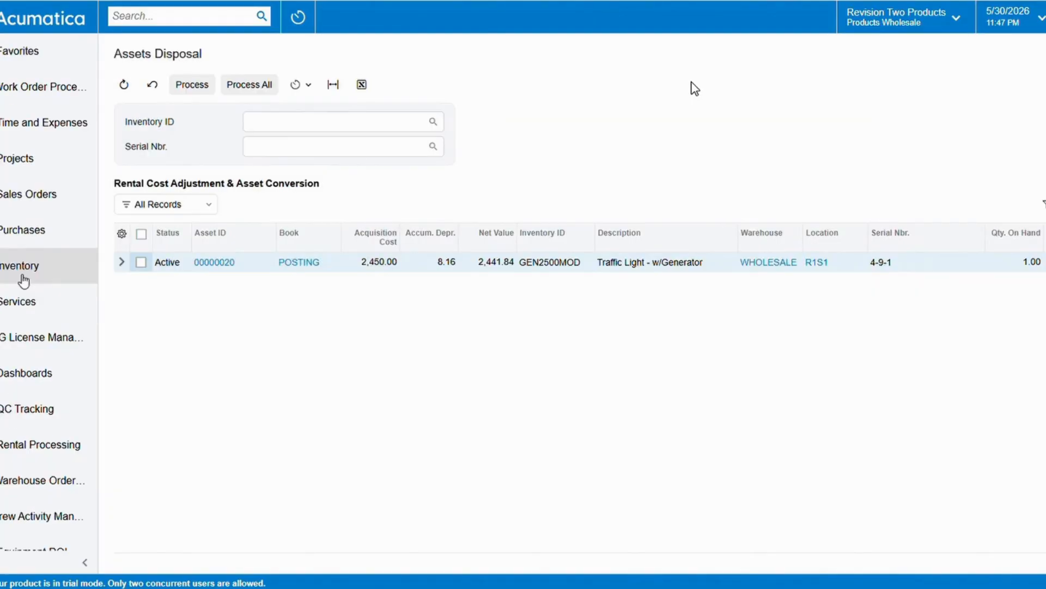
# - Examine the lines of fixed asset disposal transaction 000263, and compare the total costs of inventory adjustments 000216 and 000217
pyautogui.click(43, 275)
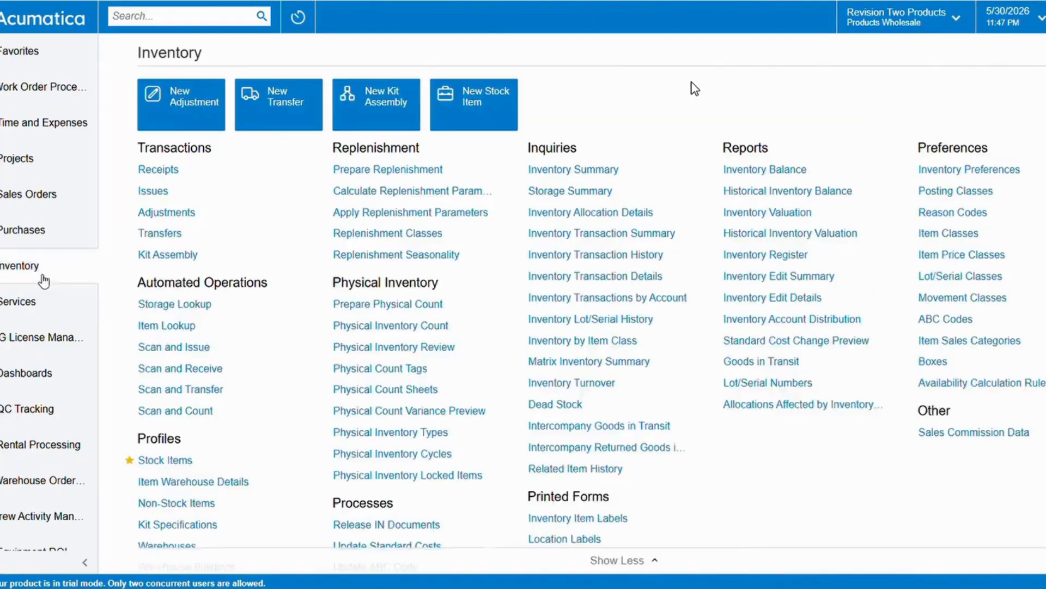
pyautogui.click(166, 212)
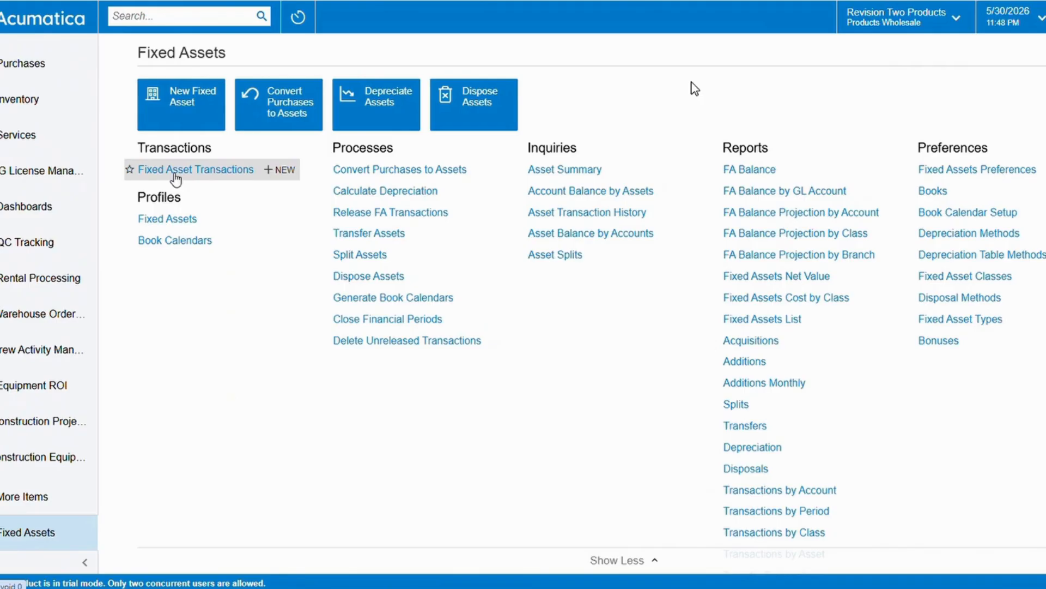
pyautogui.click(175, 171)
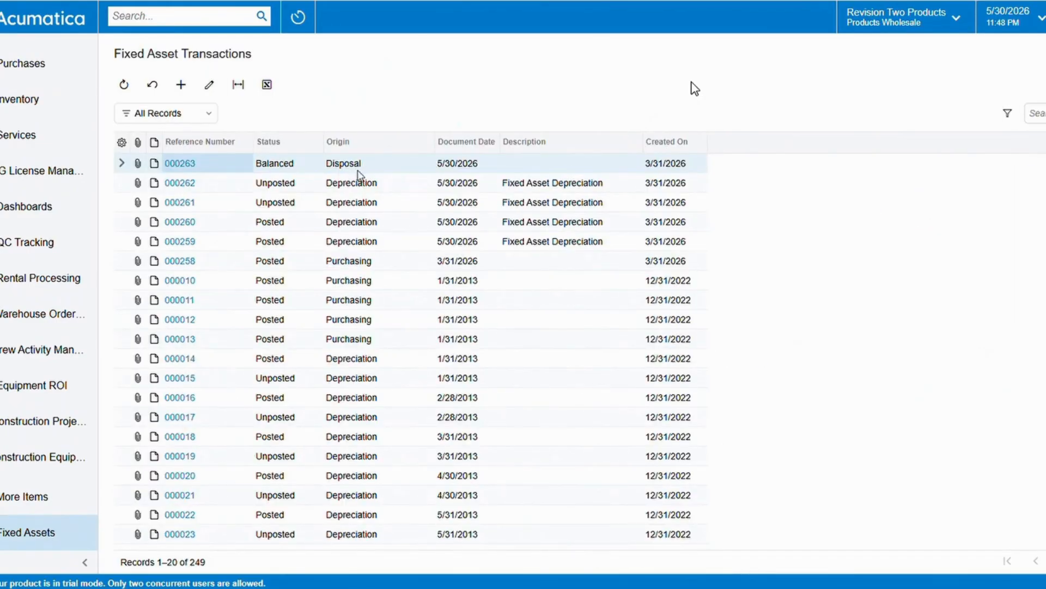
pyautogui.doubleClick(287, 170)
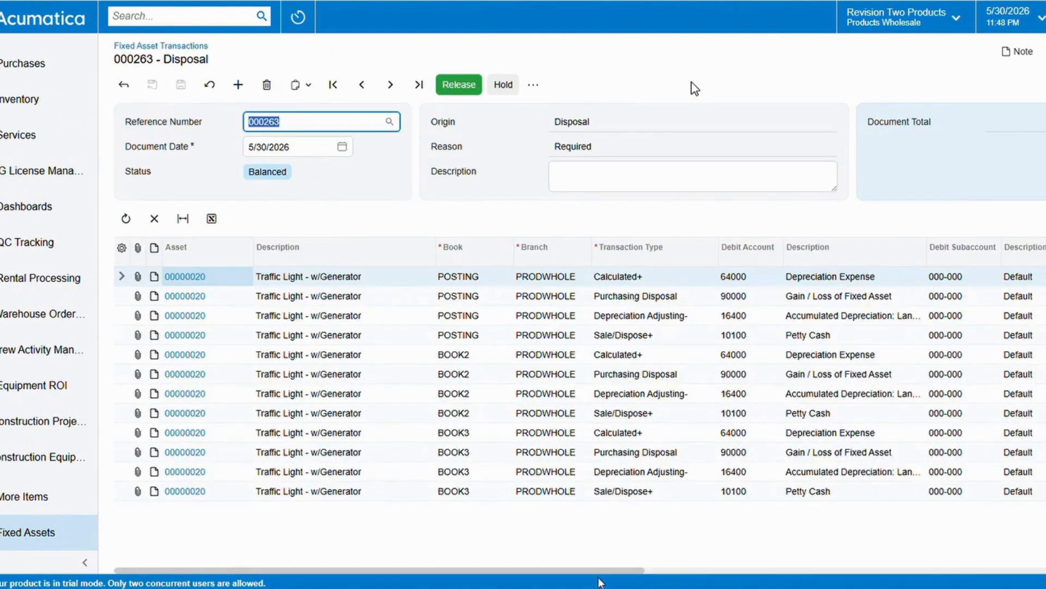
pyautogui.moveTo(595, 571); pyautogui.dragTo(1044, 571)
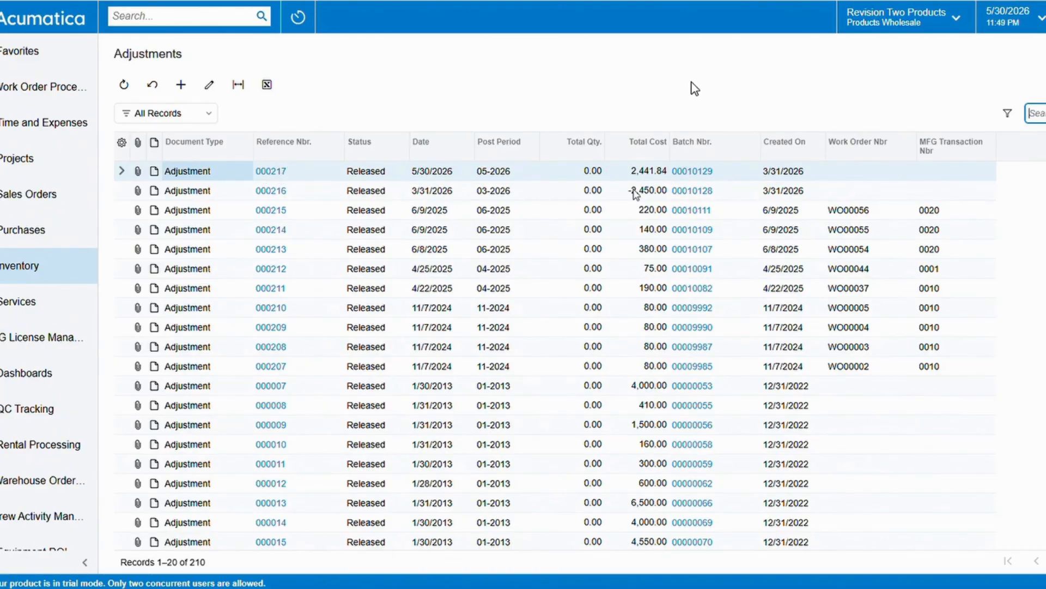
pyautogui.click(636, 194)
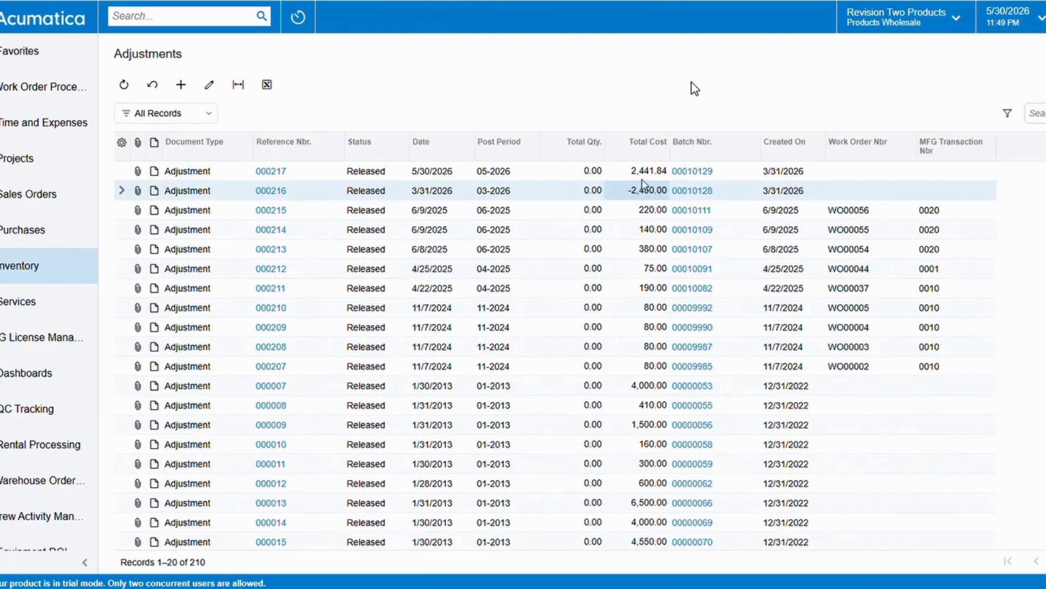
pyautogui.click(643, 176)
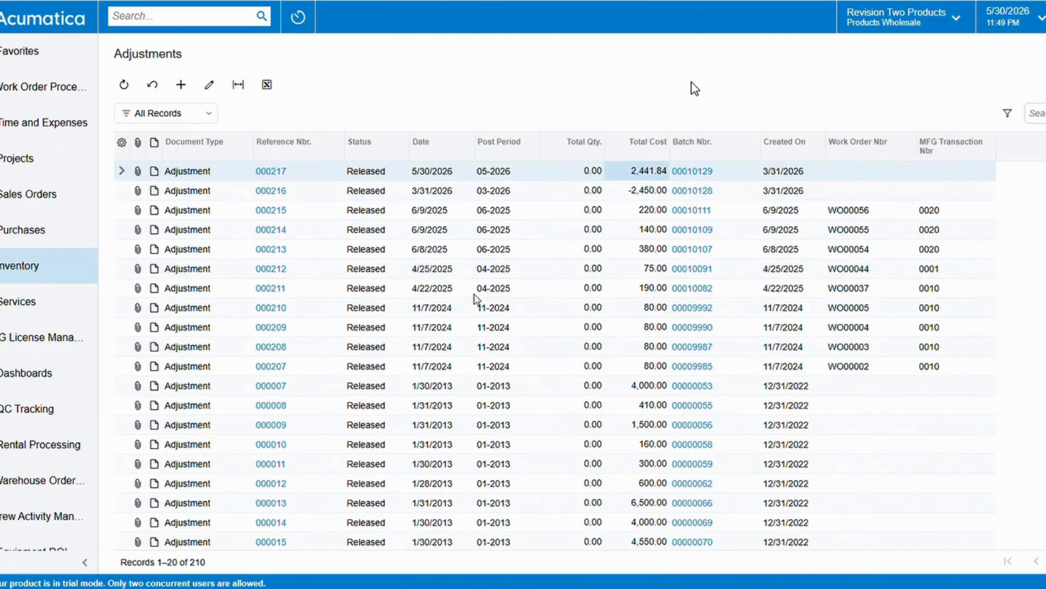